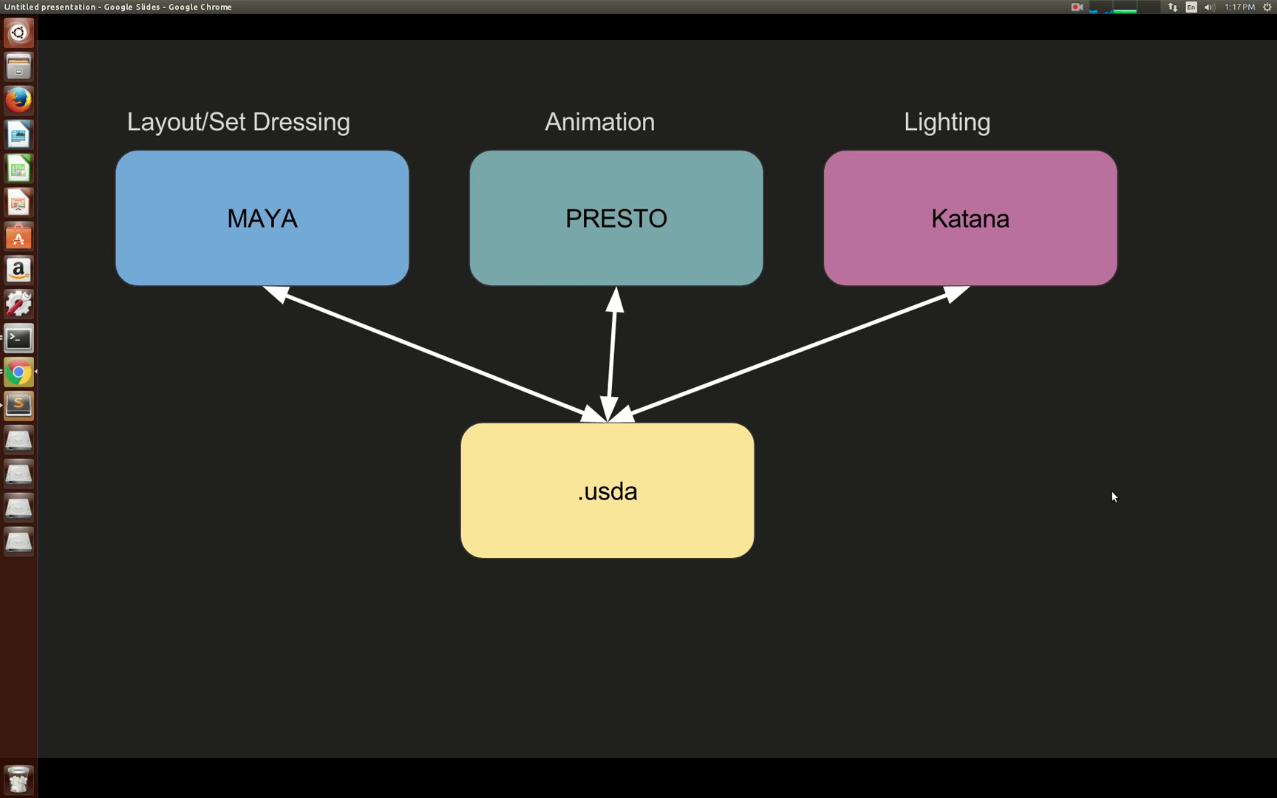
# - Highlight the stage variable, the Xform type and the '/hello' path in helloWorld.py
pyautogui.moveTo(1098, 490)
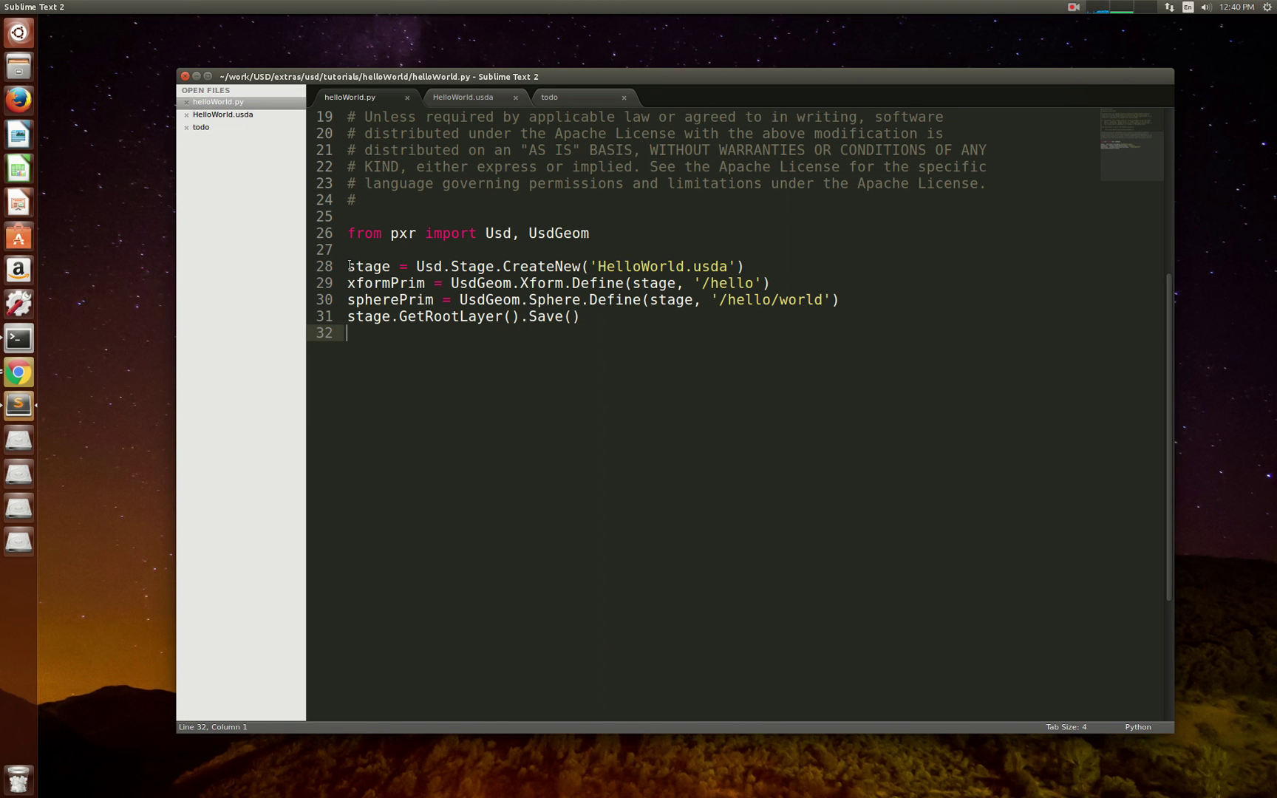
pyautogui.doubleClick(351, 266)
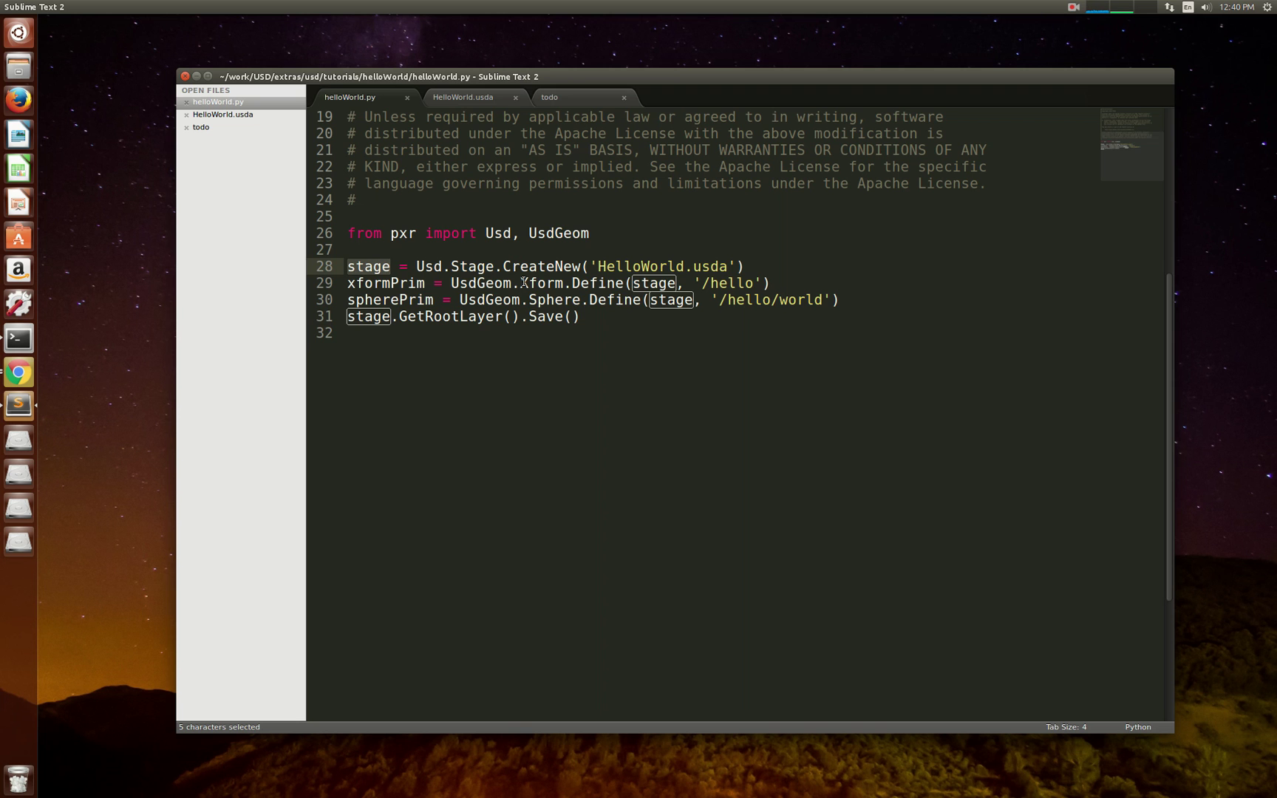
pyautogui.moveTo(521, 283); pyautogui.dragTo(559, 284)
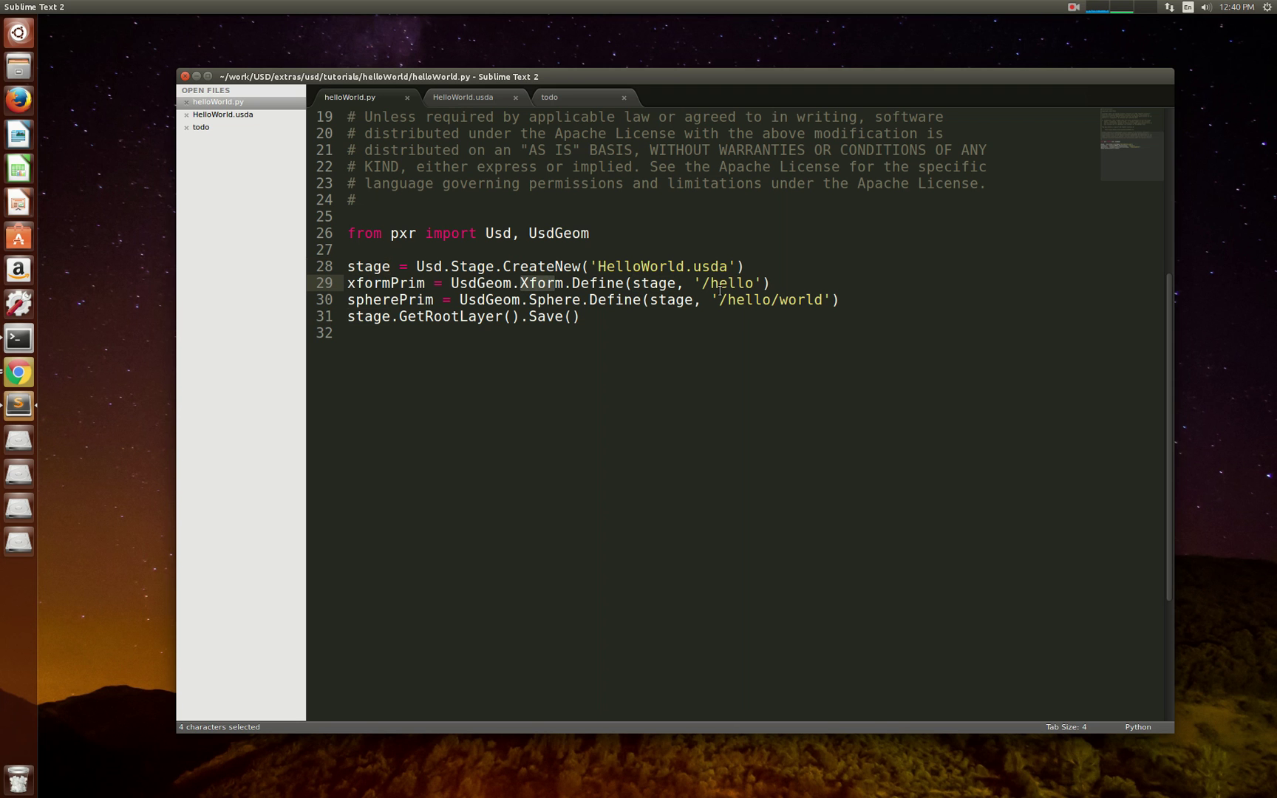
pyautogui.moveTo(701, 283); pyautogui.dragTo(751, 282)
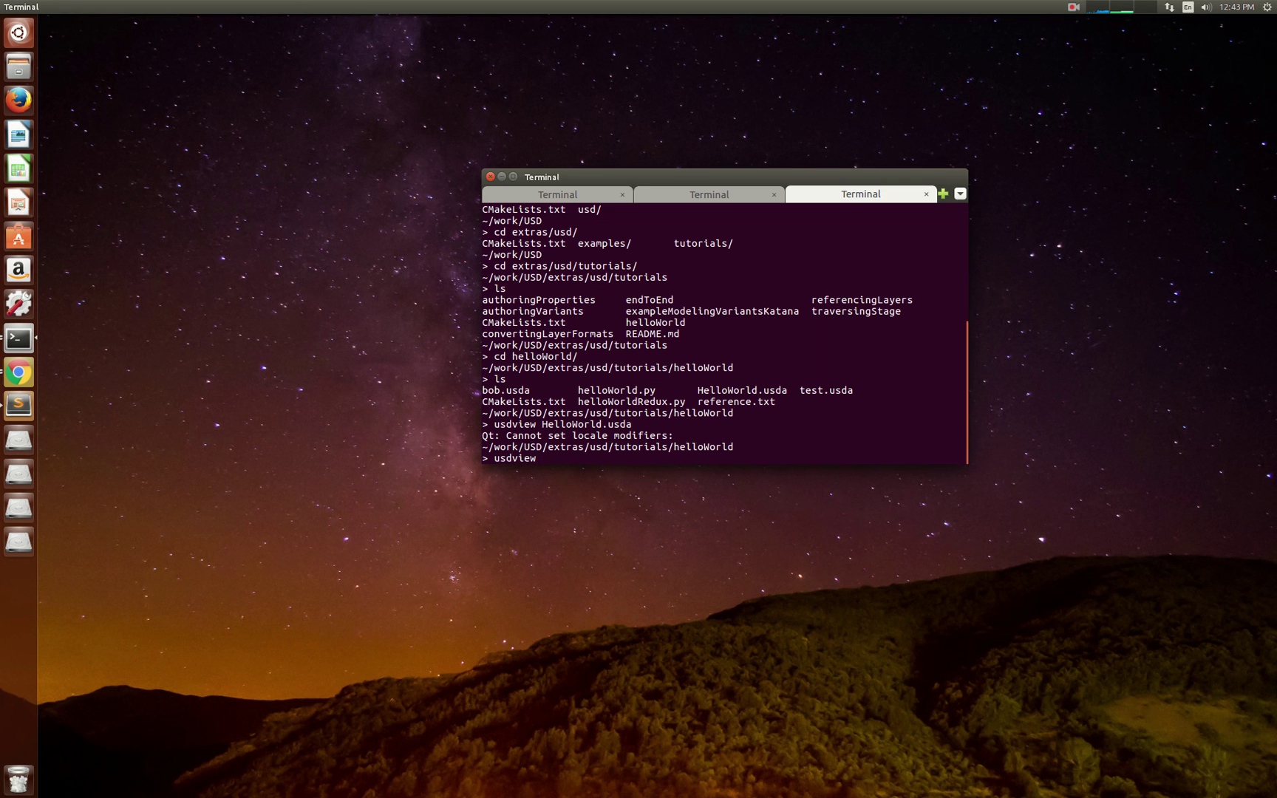
# - Launch usdview on HelloWorld.usda from the terminal using Tab completion
pyautogui.write('Hello')
pyautogui.press('Tab')
pyautogui.press('Return')
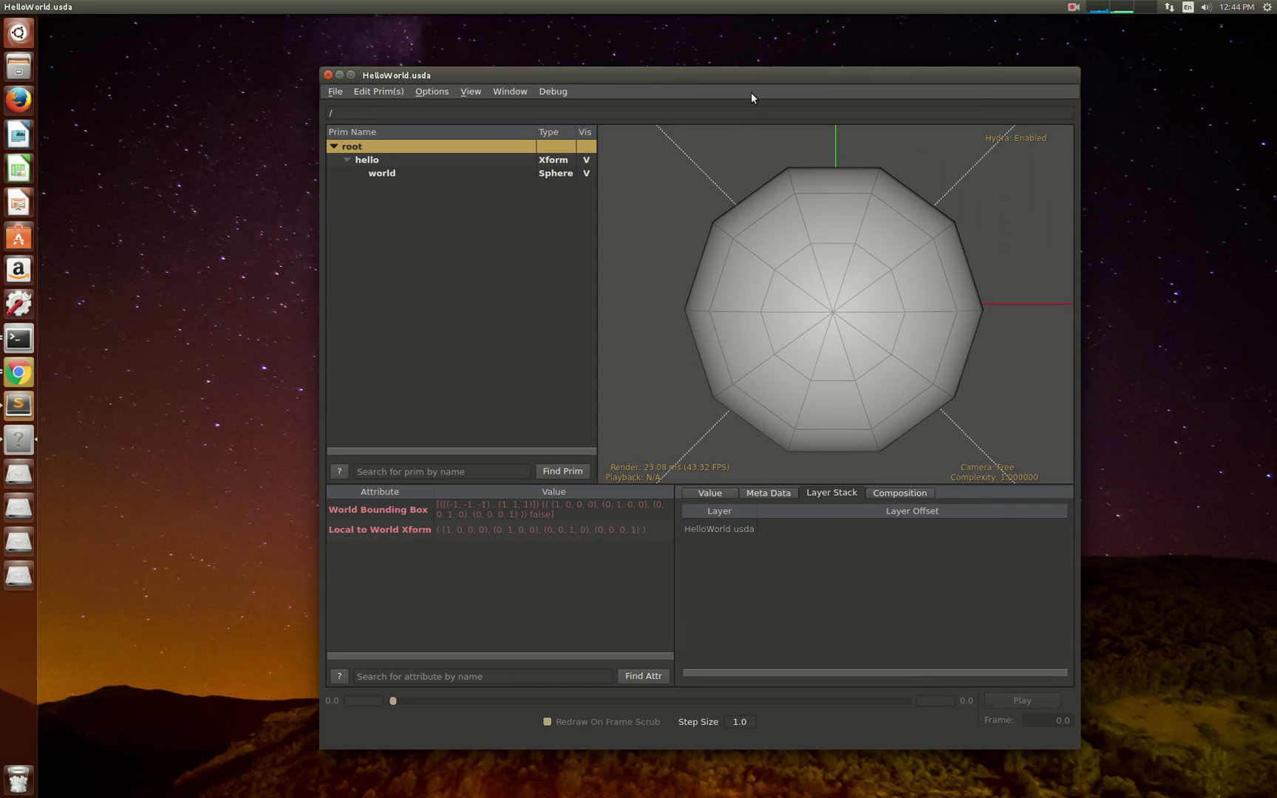
pyautogui.keyDown('alt'); pyautogui.moveTo(833, 347); pyautogui.dragTo(937, 309); pyautogui.keyUp('alt')
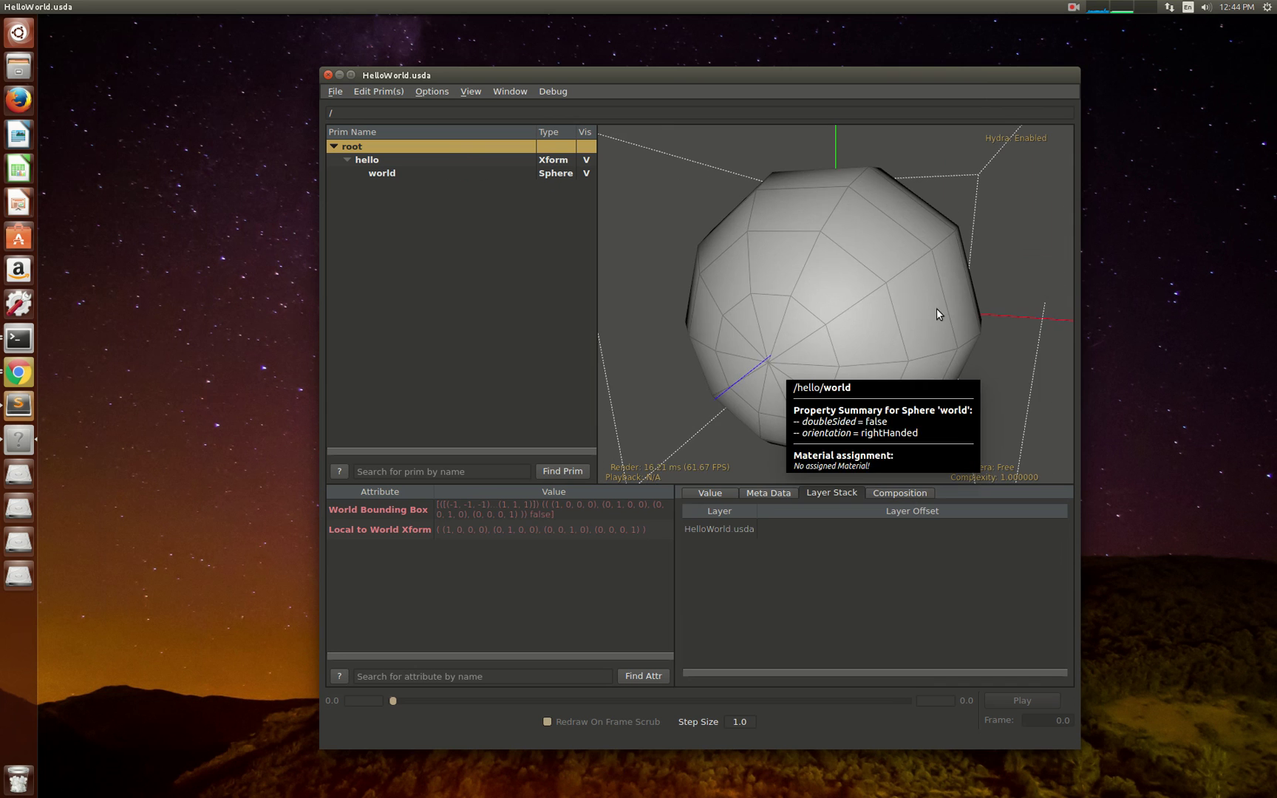
pyautogui.scroll(-3, 732, 337)
pyautogui.scroll(-2, 733, 337)
pyautogui.moveTo(849, 310)
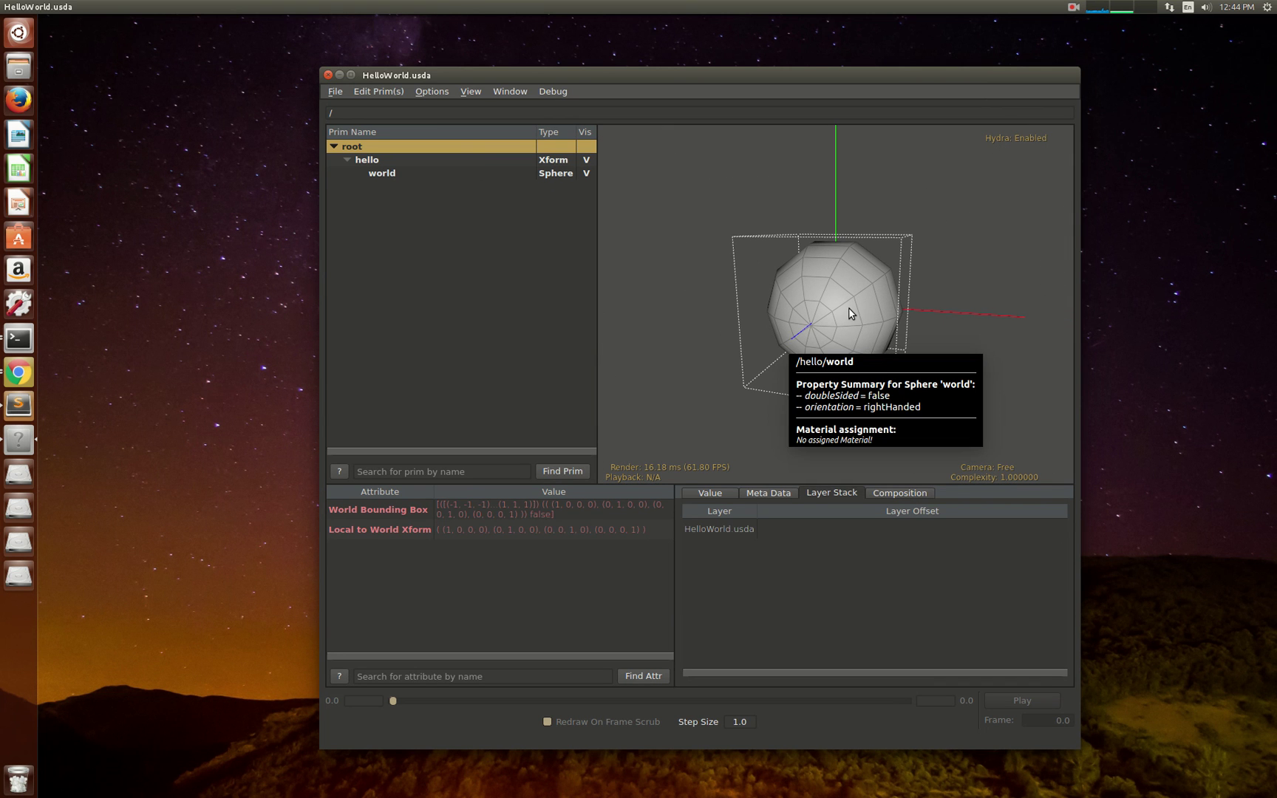
pyautogui.moveTo(848, 308)
pyautogui.keyDown('alt'); pyautogui.mouseDown()
pyautogui.moveTo(832, 316)
pyautogui.moveTo(844, 308)
pyautogui.moveTo(844, 325)
pyautogui.mouseUp(); pyautogui.keyUp('alt')
pyautogui.moveTo(861, 347)
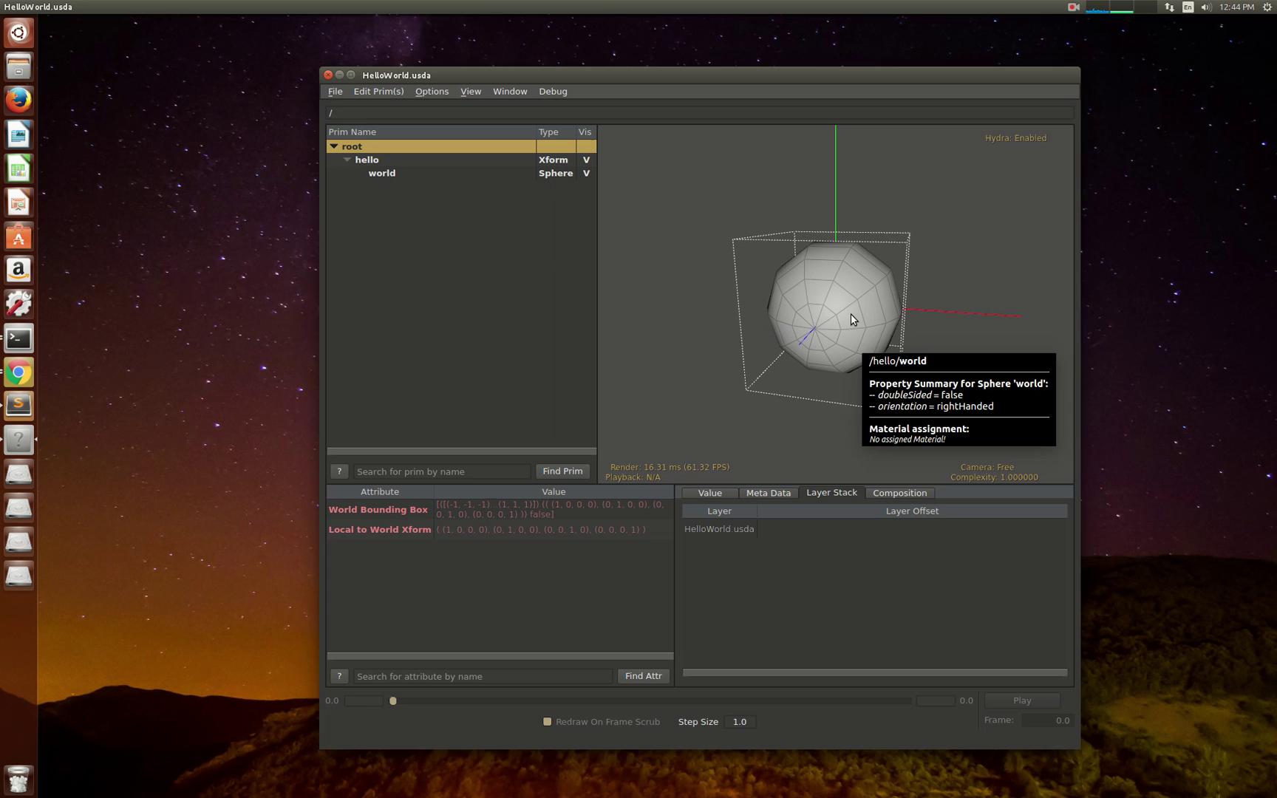
pyautogui.moveTo(852, 313)
pyautogui.keyDown('alt'); pyautogui.mouseDown()
pyautogui.moveTo(822, 321)
pyautogui.moveTo(848, 324)
pyautogui.mouseUp(); pyautogui.keyUp('alt')
pyautogui.moveTo(848, 324)
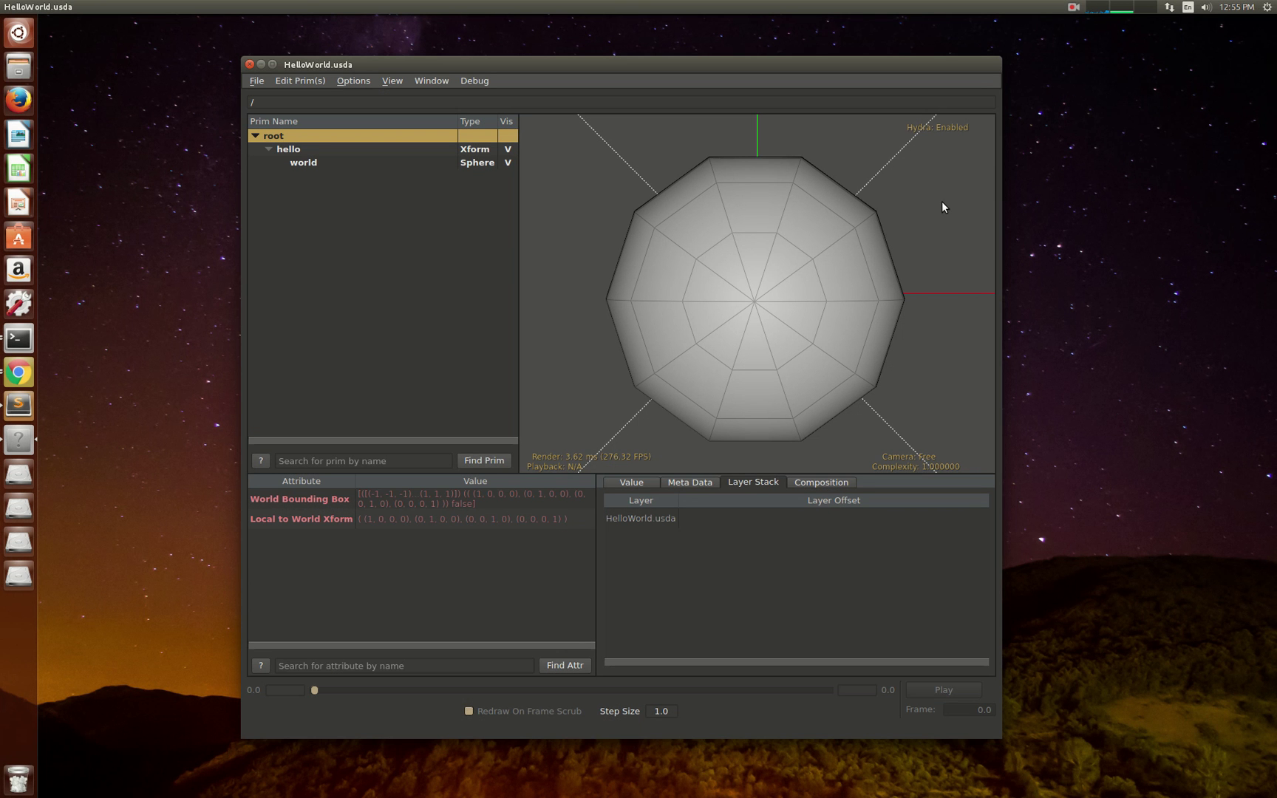
# - In the Python interpreter, get the /hello/world prim and list its property names
pyautogui.hotkey('ctrl', 'i')
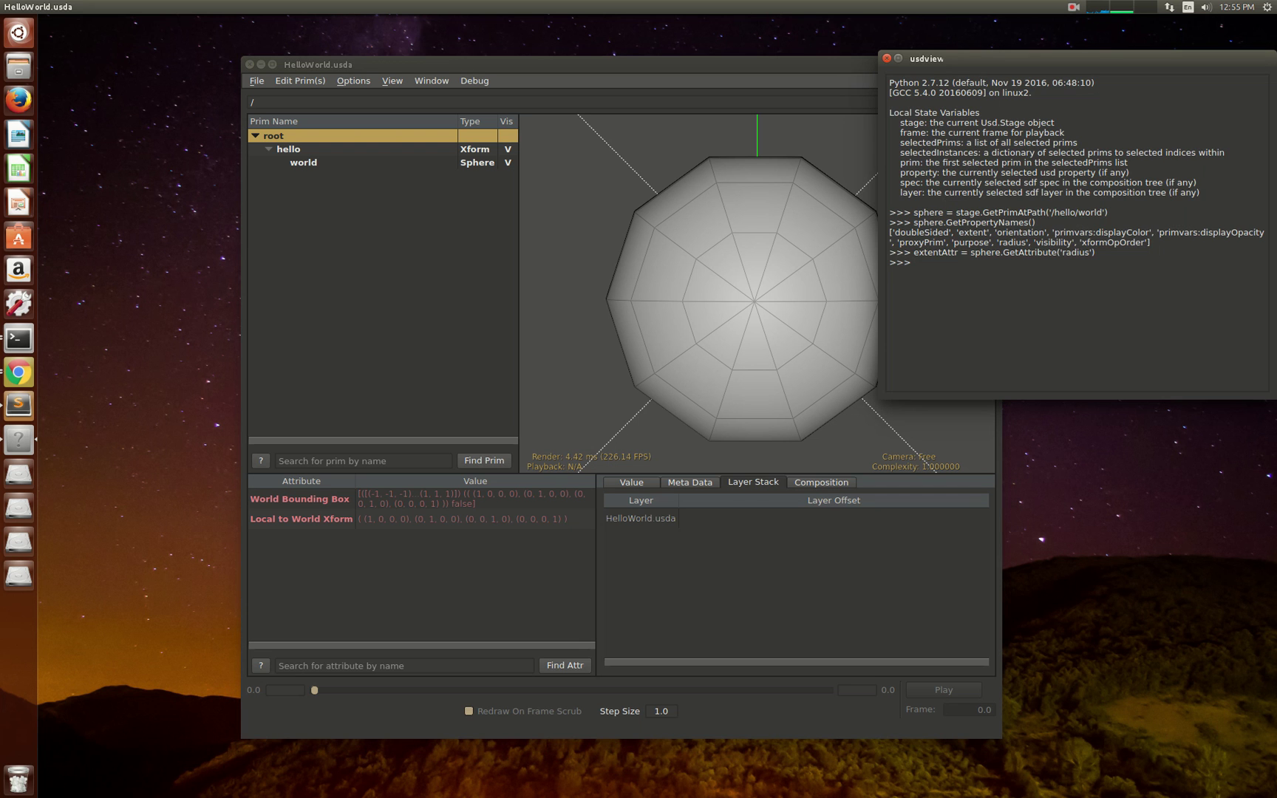
pyautogui.hotkey('alt', 'Tab')
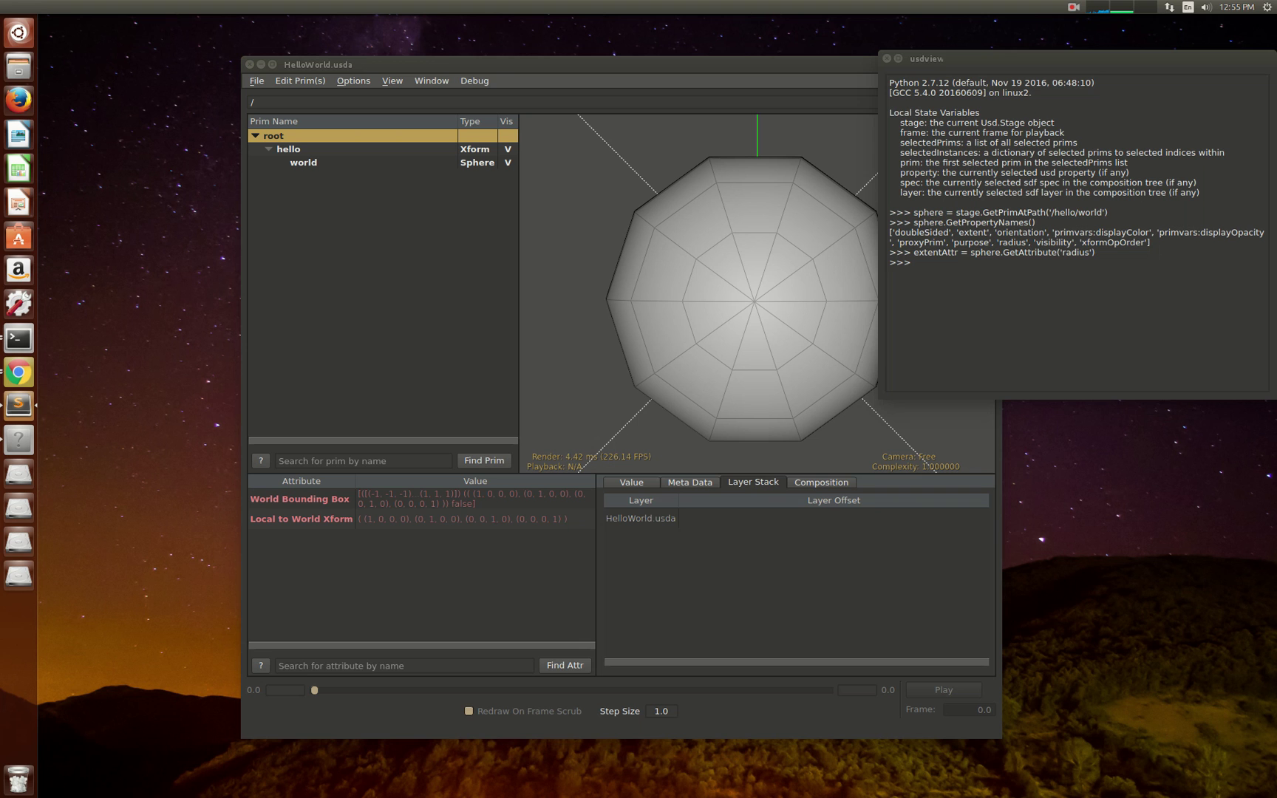
pyautogui.hotkey('alt', 'Tab')
pyautogui.write("sphere = stage.GetPrimAtPath('/hello/world')")
pyautogui.press('Return')
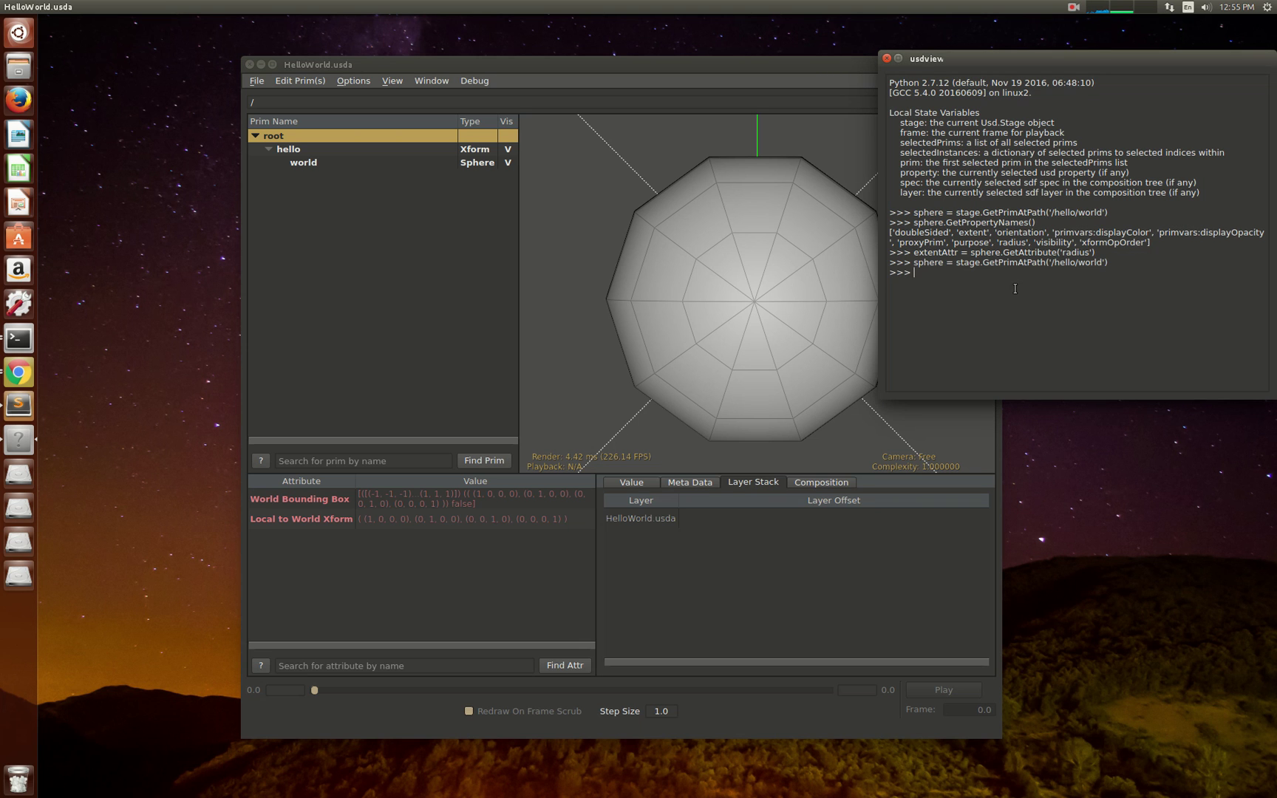
pyautogui.hotkey('alt', 'Tab')
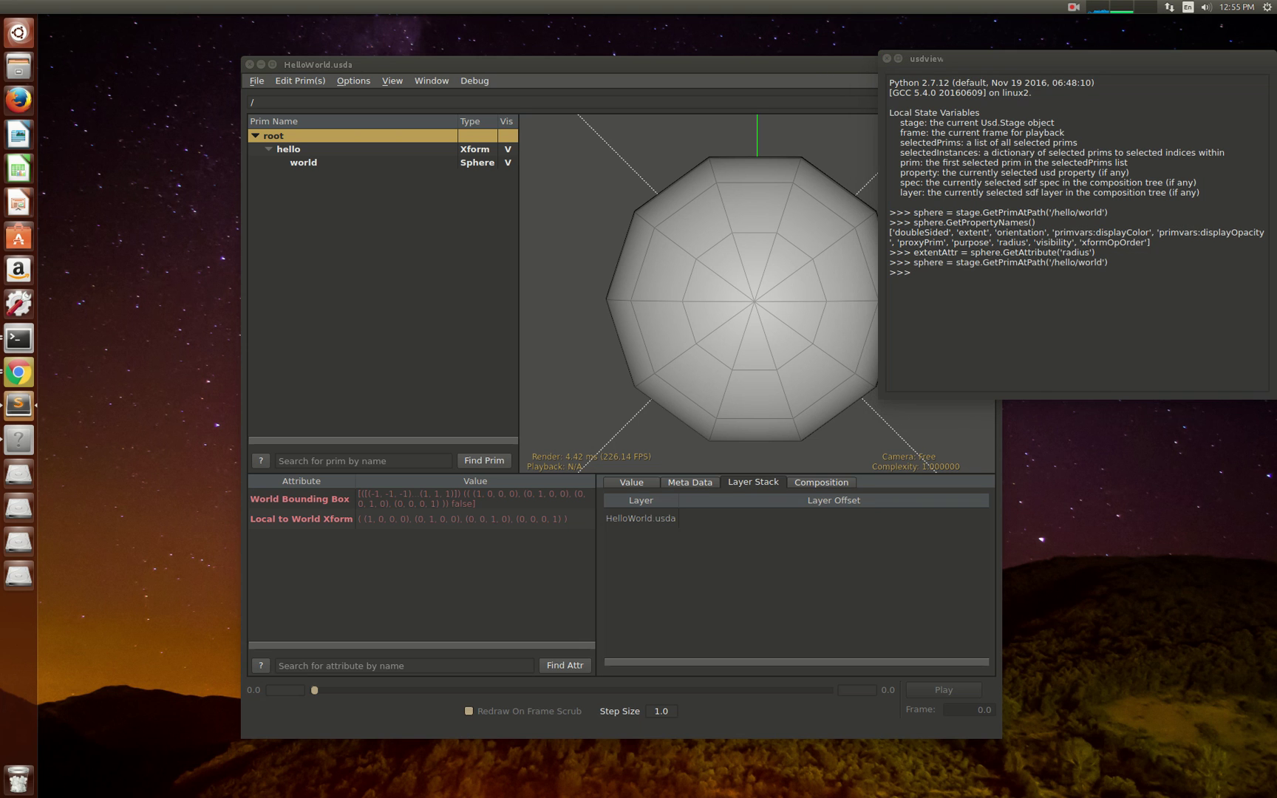
pyautogui.hotkey('alt', 'Tab')
pyautogui.write('sphere.GetPropertyNames()')
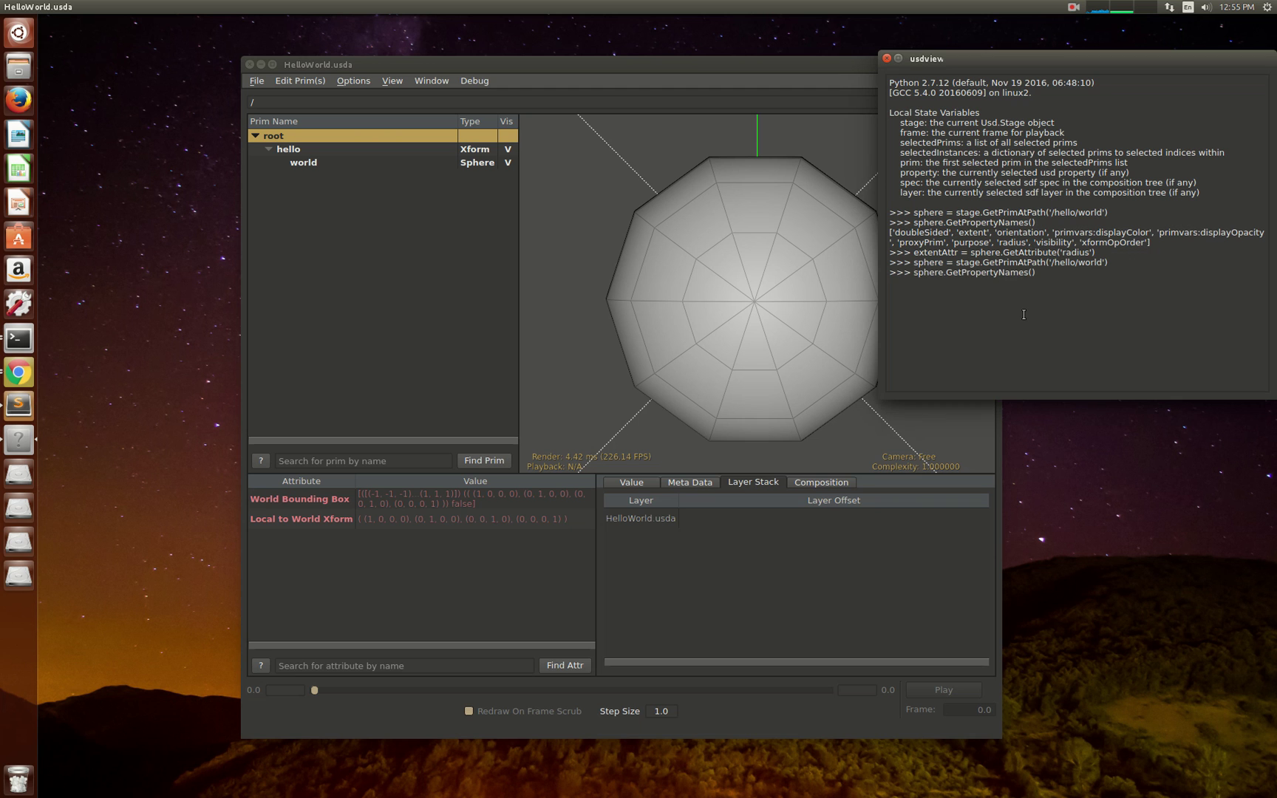
pyautogui.press('Return')
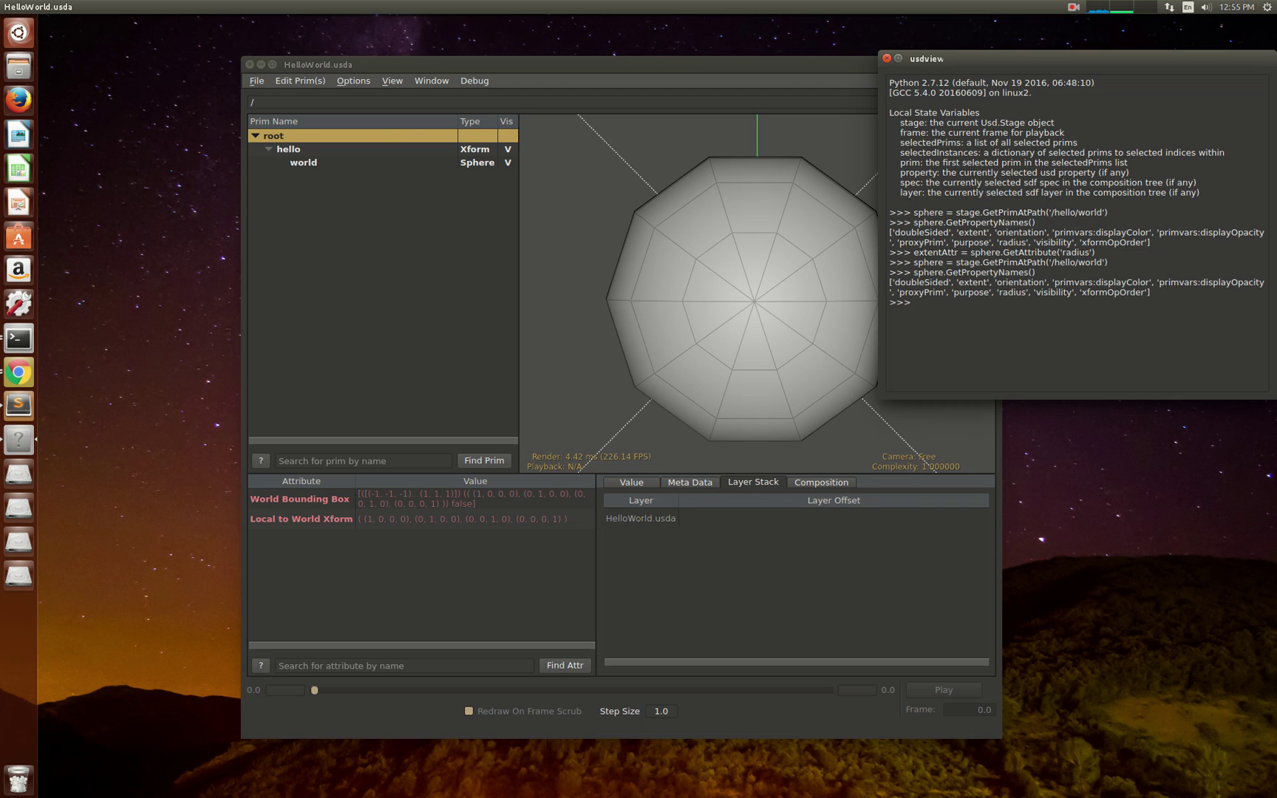
# - Store the sphere's radius attribute as radiusAttr and set it to 2
pyautogui.hotkey('alt', 'Tab')
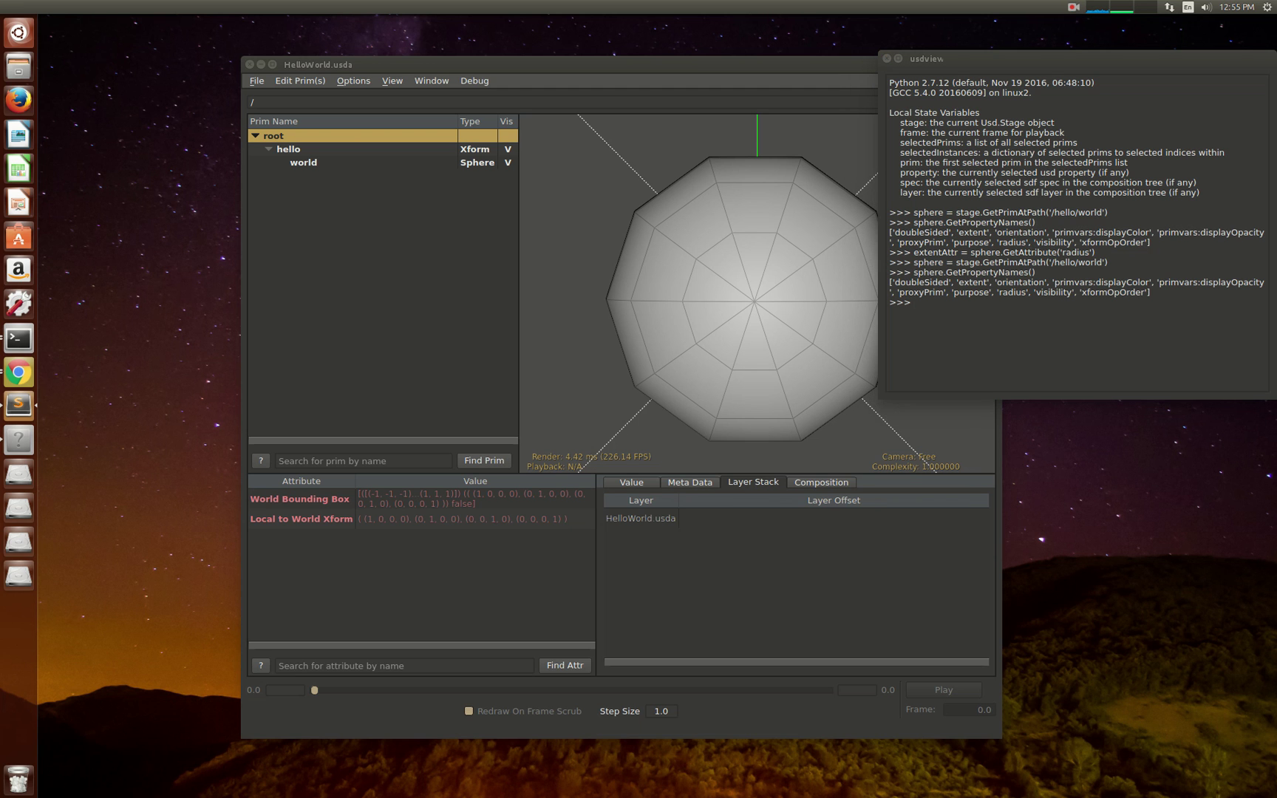
pyautogui.click(984, 315)
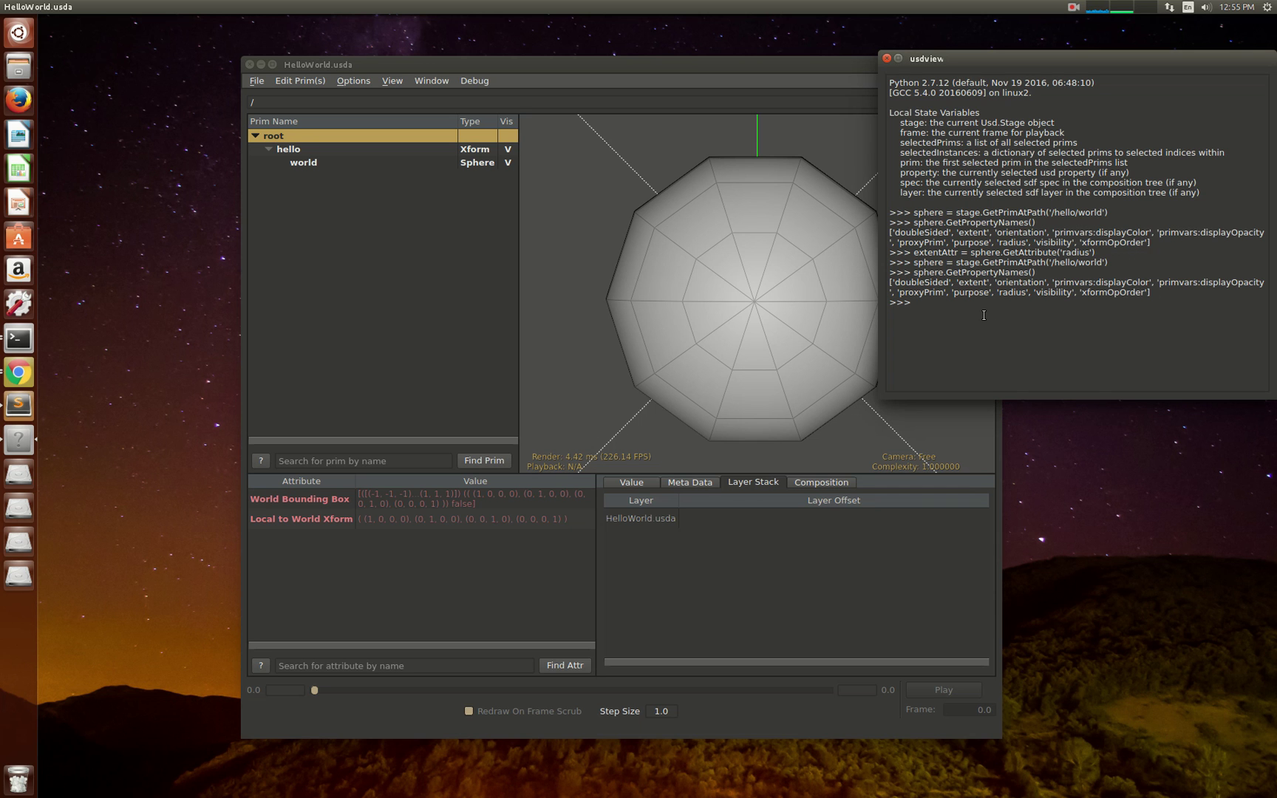
pyautogui.write("radiusAttr = sphere.GetAttribute('radius')")
pyautogui.press('Return')
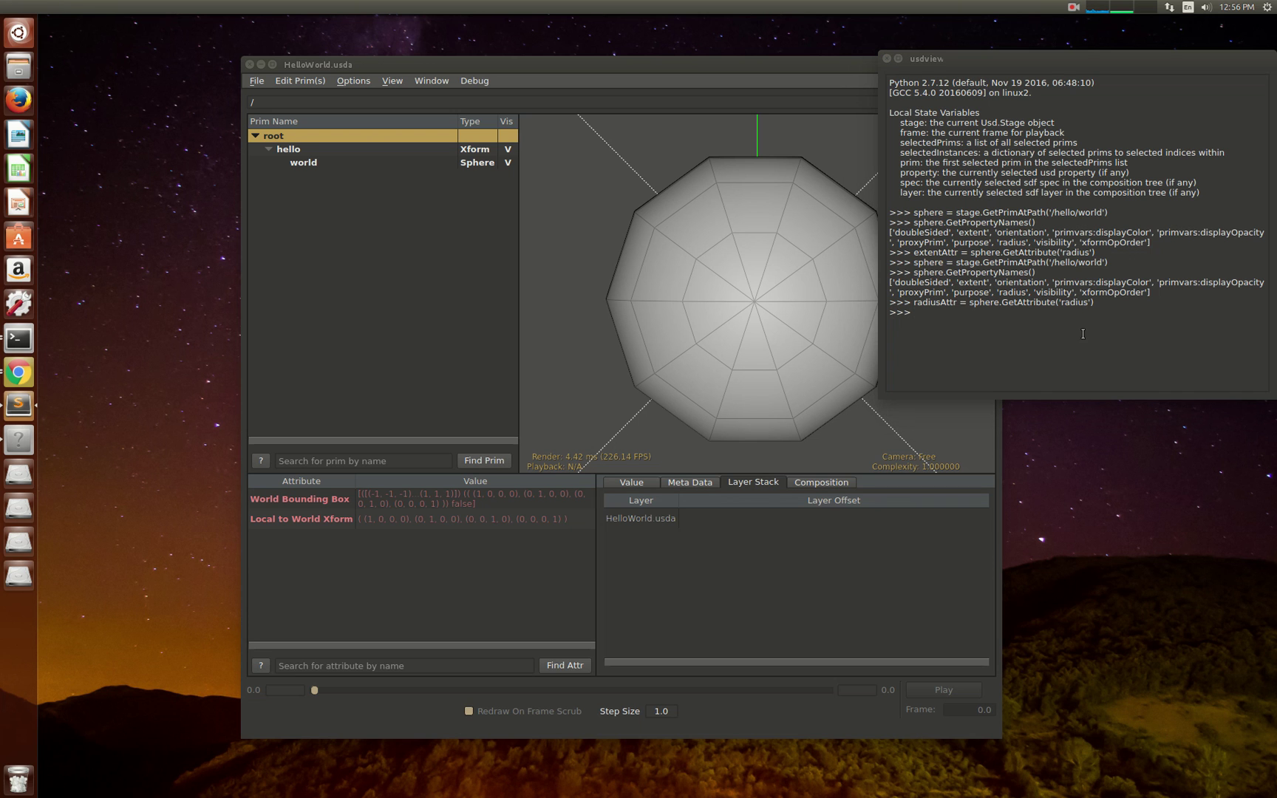
pyautogui.click(1023, 317)
pyautogui.write('radiusAttr.Set(2)')
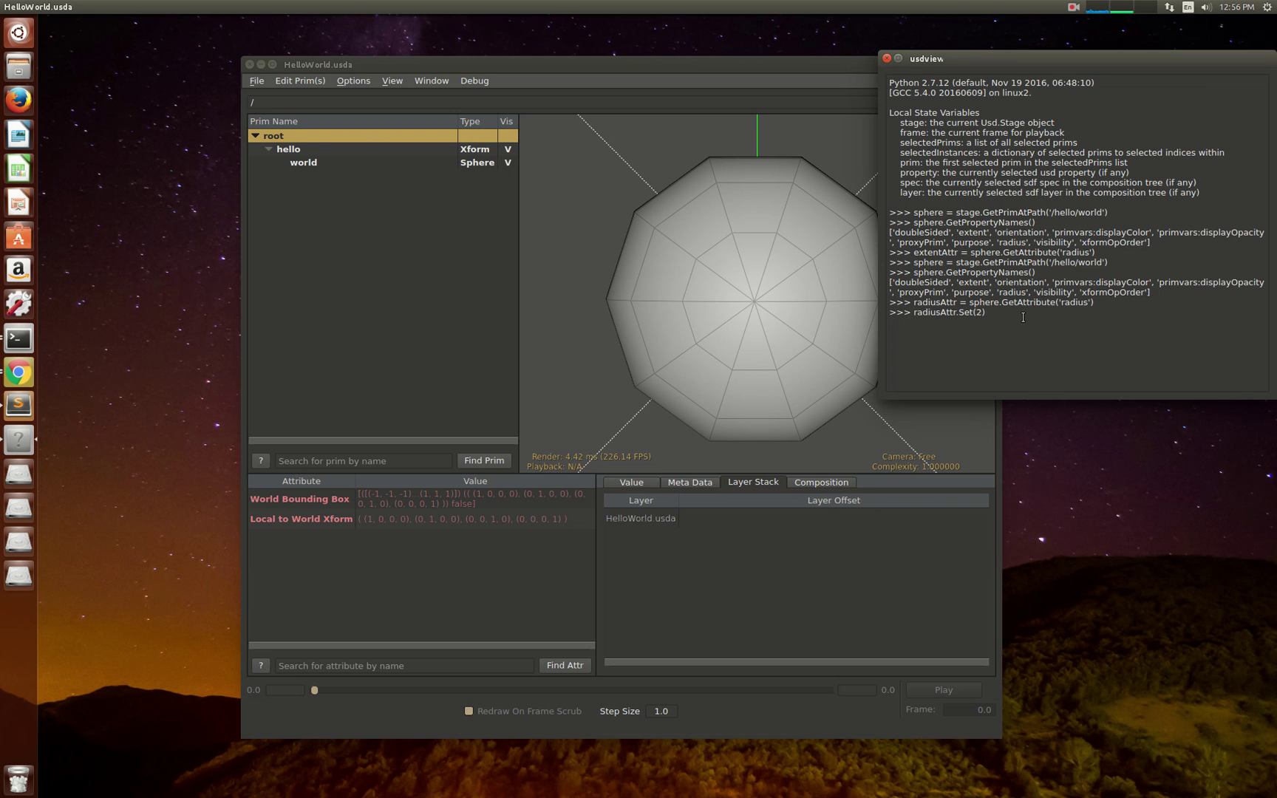
pyautogui.press('Return')
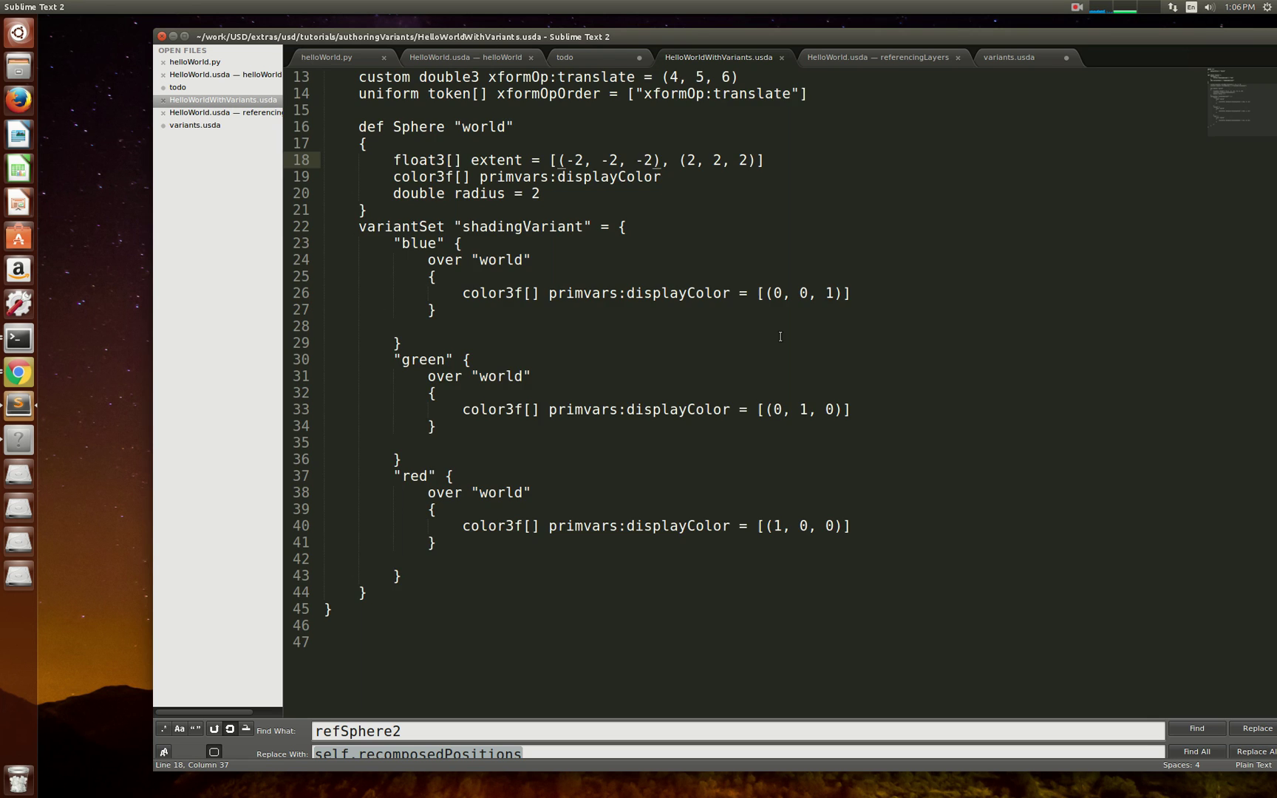
# - Review HelloWorldWithVariants.usda, highlighting shadingVariant and selecting the variant blocks
pyautogui.scroll(3, 777, 339)
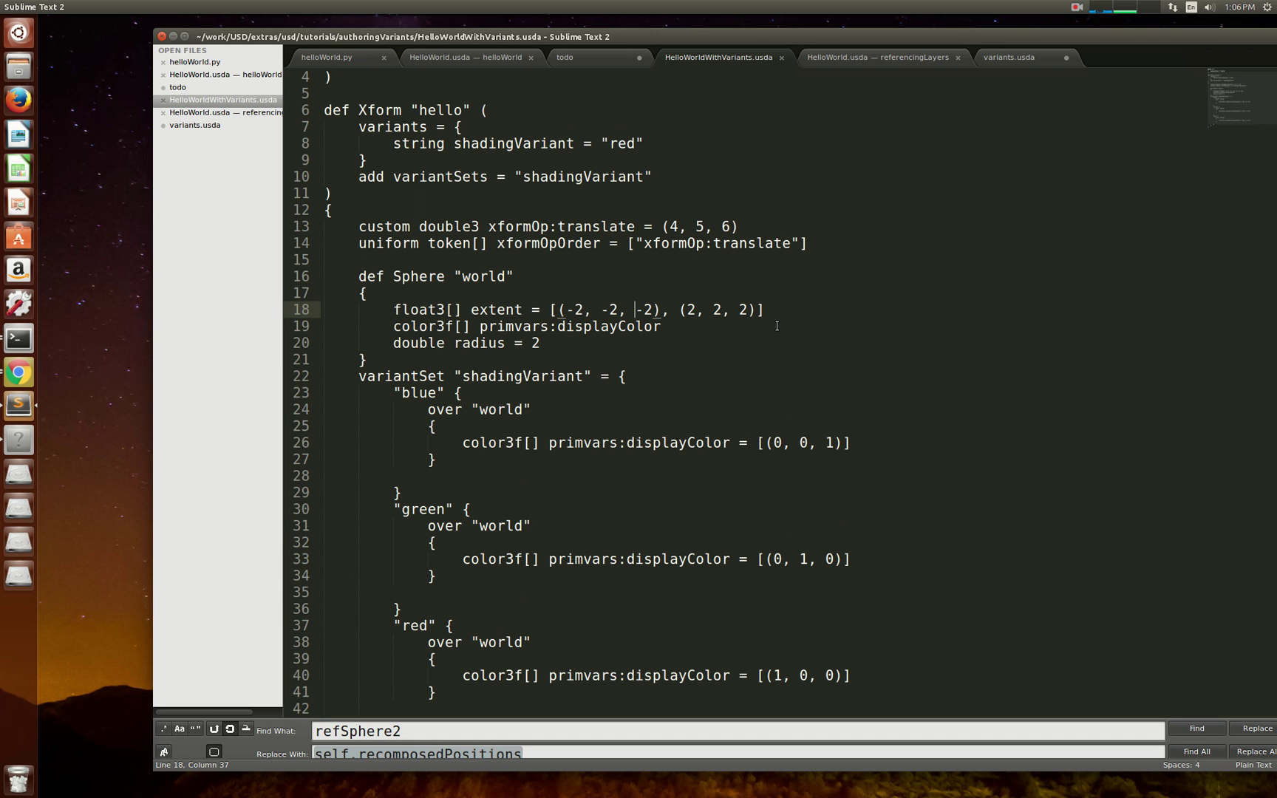
pyautogui.scroll(-1, 777, 322)
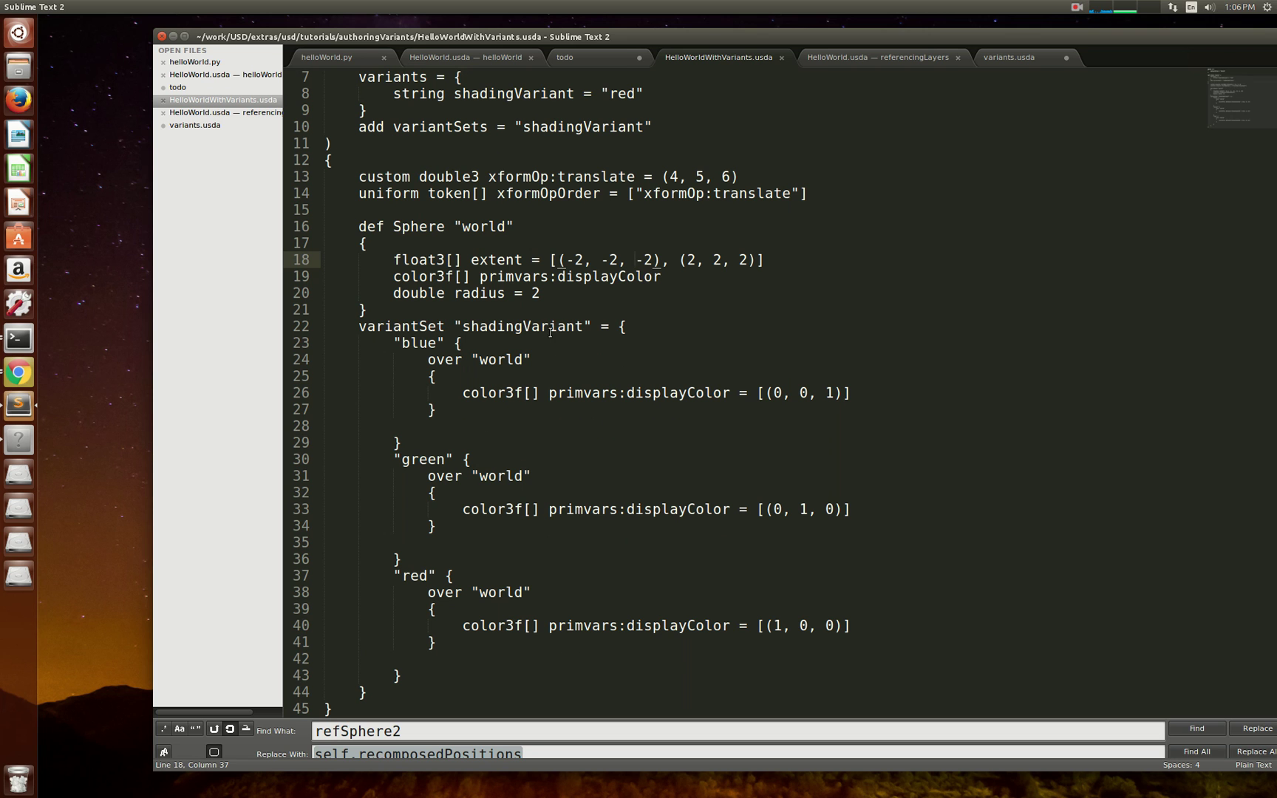
pyautogui.doubleClick(526, 326)
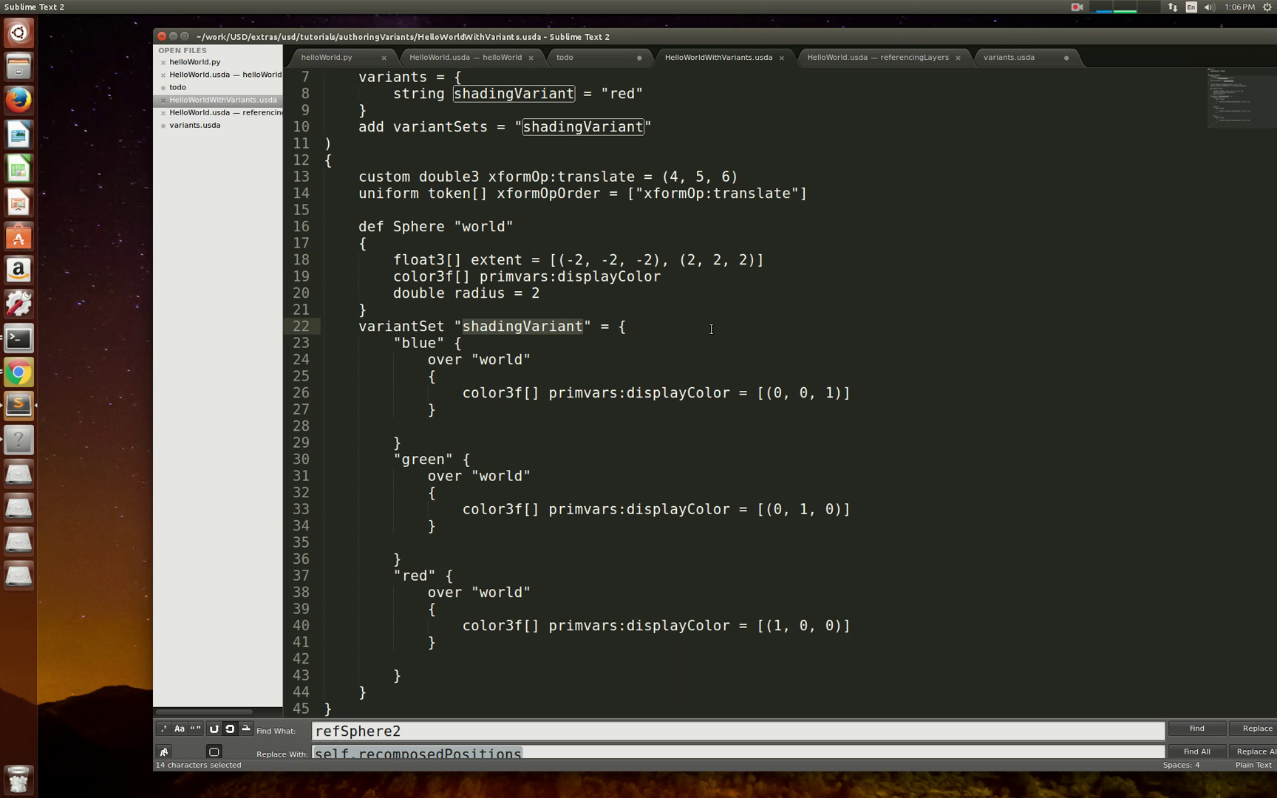
pyautogui.scroll(-2, 711, 329)
pyautogui.moveTo(393, 244); pyautogui.dragTo(905, 540)
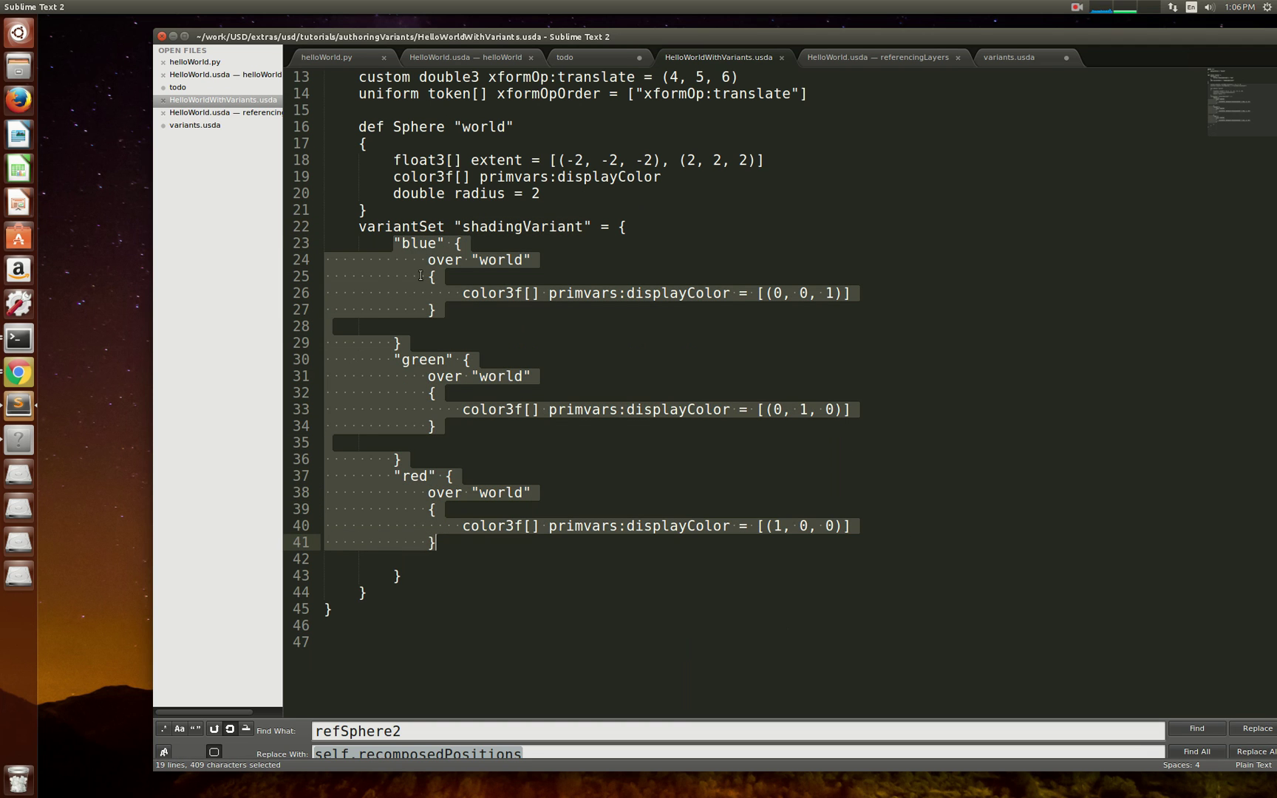
# - Clear the selection and move the Sublime window aside to reveal usdview
pyautogui.click(401, 343)
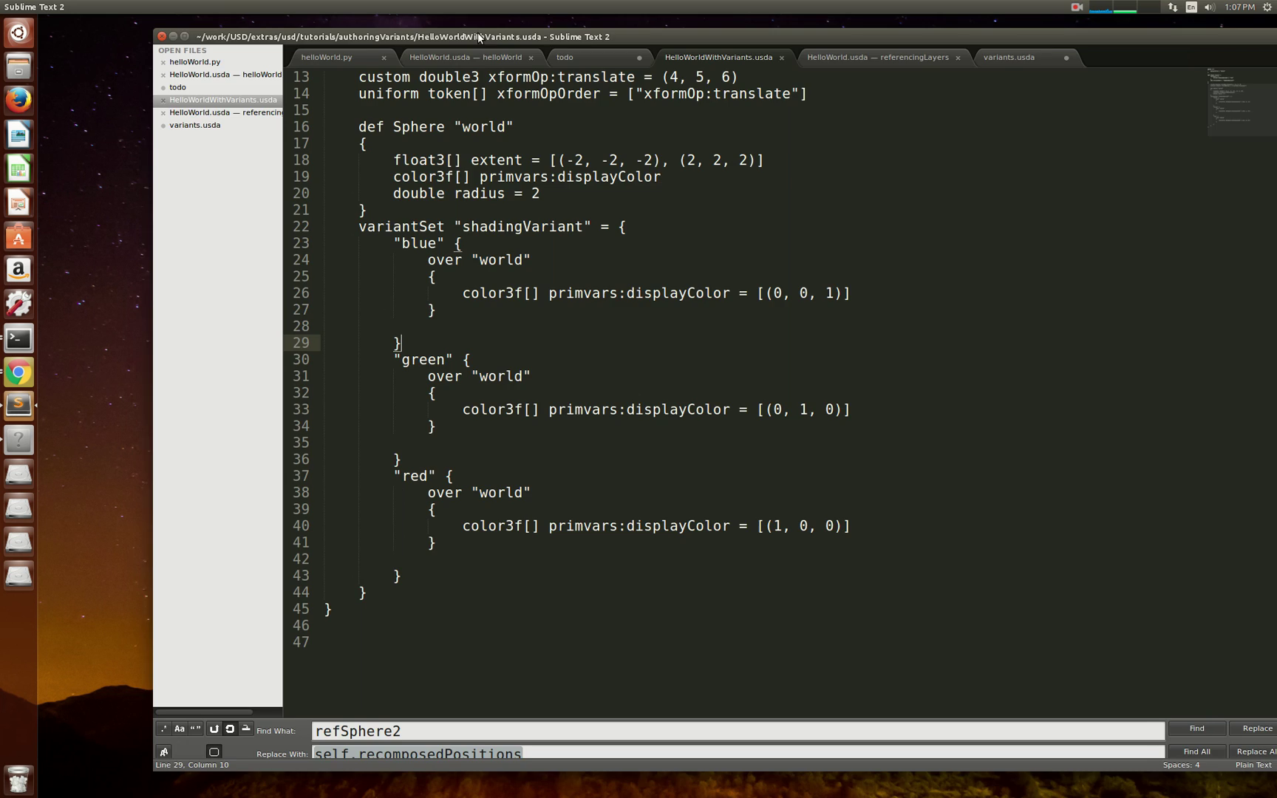
pyautogui.moveTo(479, 37); pyautogui.dragTo(1276, 192)
pyautogui.moveTo(632, 58)
pyautogui.mouseDown()
pyautogui.moveTo(617, 51)
pyautogui.moveTo(638, 64)
pyautogui.mouseUp()
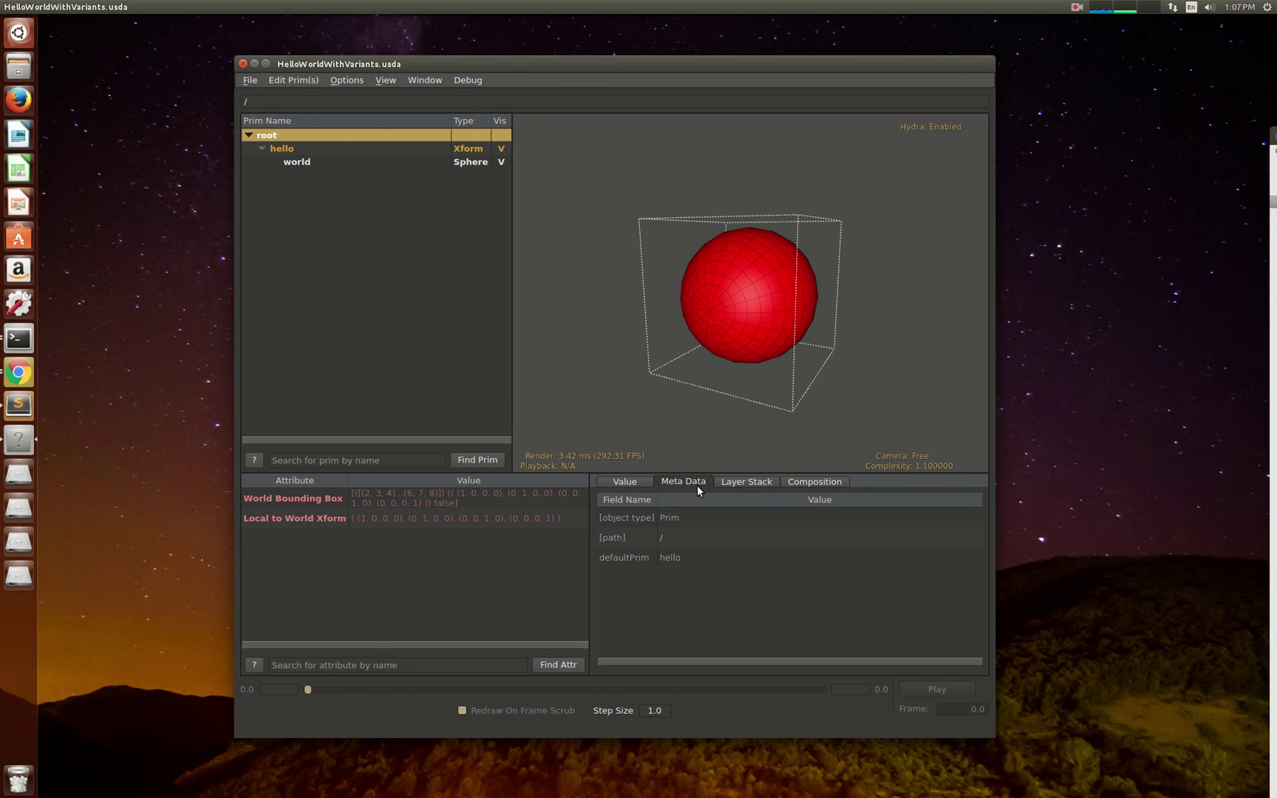
# - Select the hello prim and set its shadingVariant to blue in Meta Data
pyautogui.click(292, 148)
pyautogui.click(727, 597)
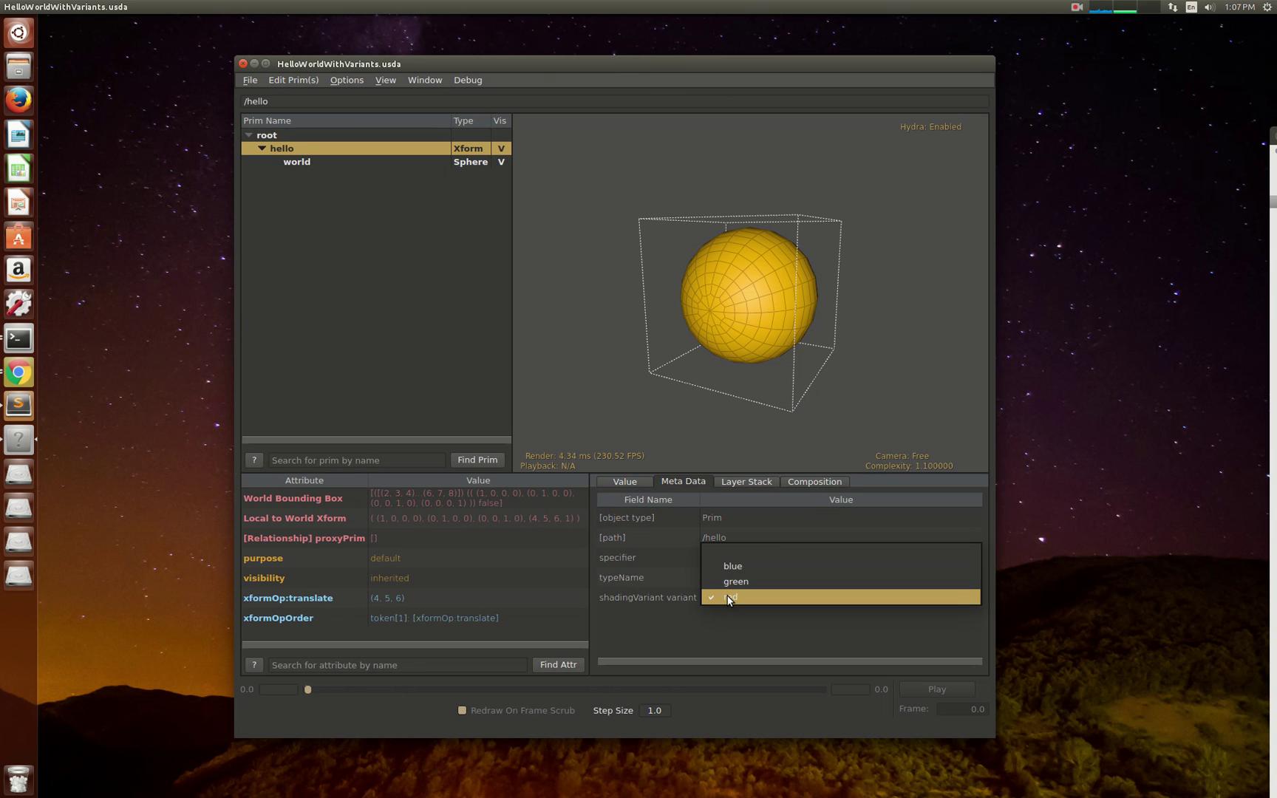
pyautogui.click(739, 566)
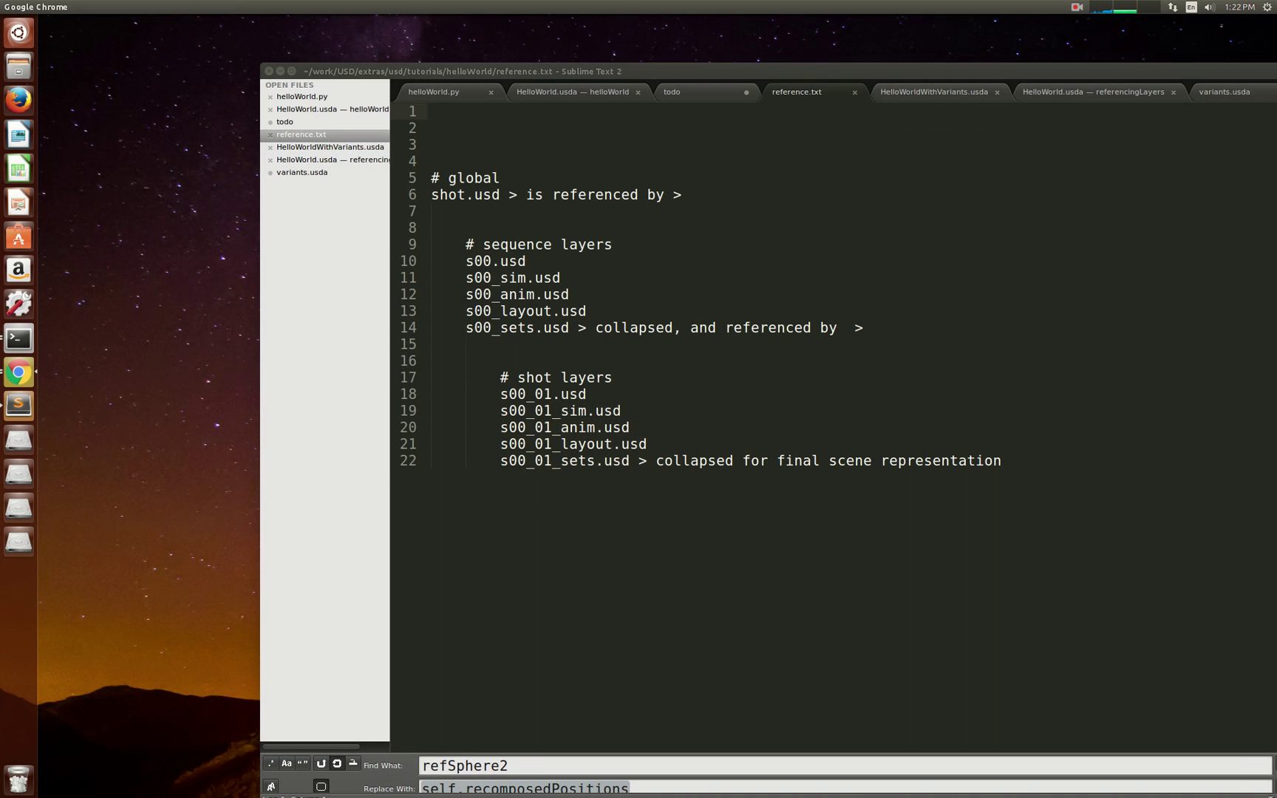
pyautogui.moveTo(806, 71)
pyautogui.mouseDown()
pyautogui.moveTo(773, 50)
pyautogui.moveTo(810, 57)
pyautogui.mouseUp()
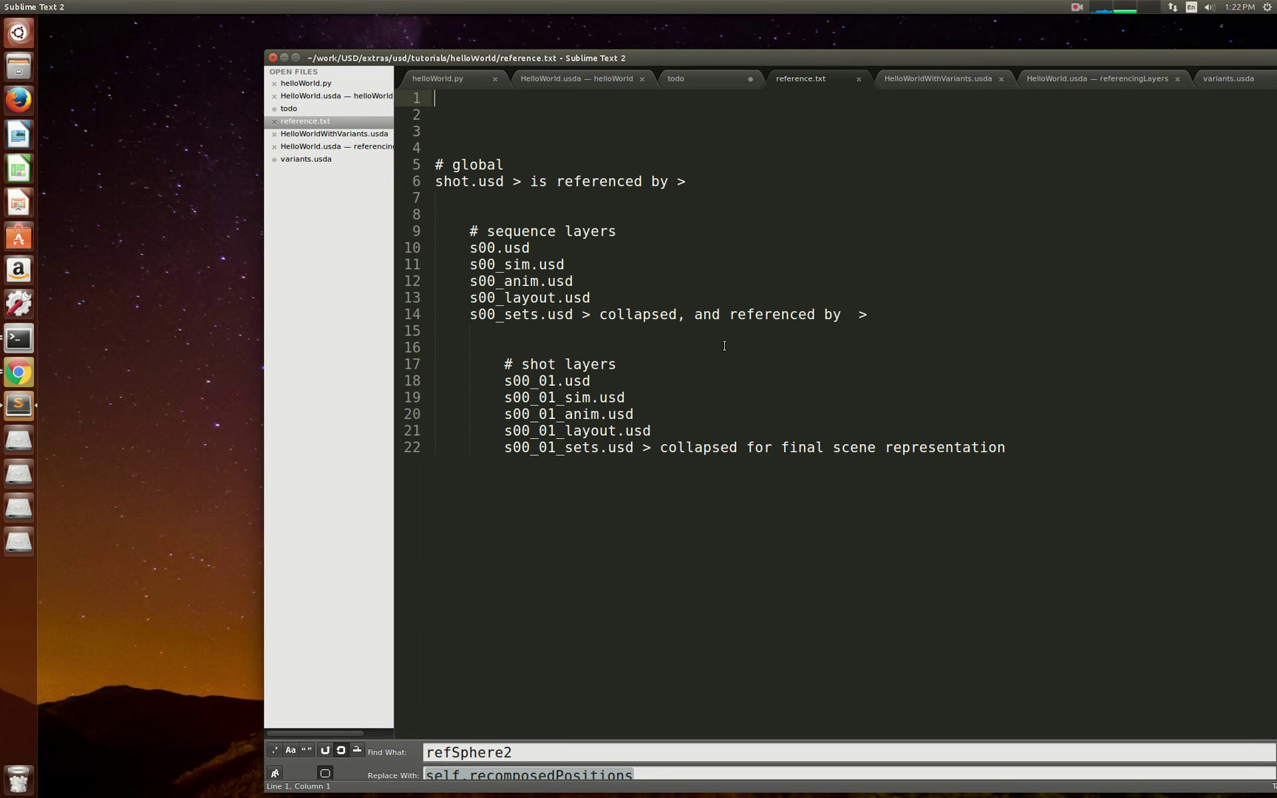
pyautogui.moveTo(436, 181); pyautogui.dragTo(1066, 446)
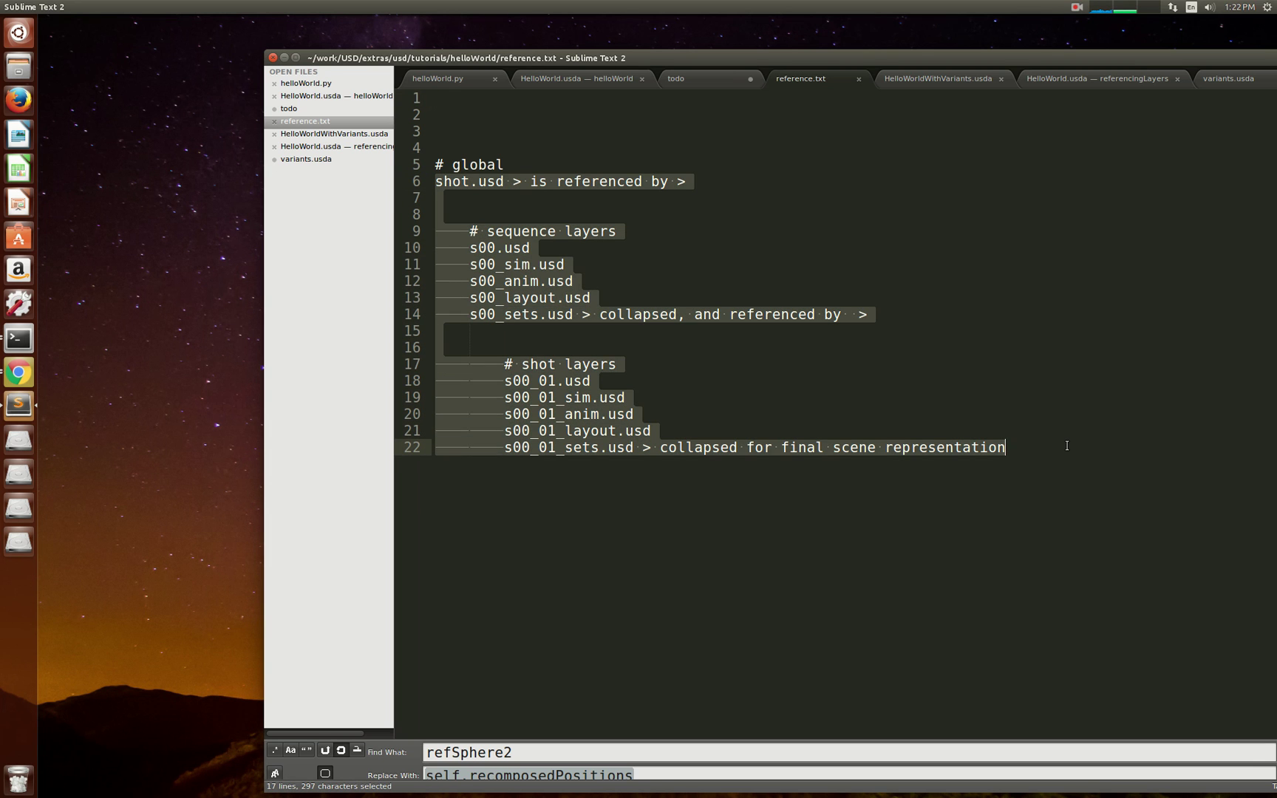
pyautogui.click(628, 231)
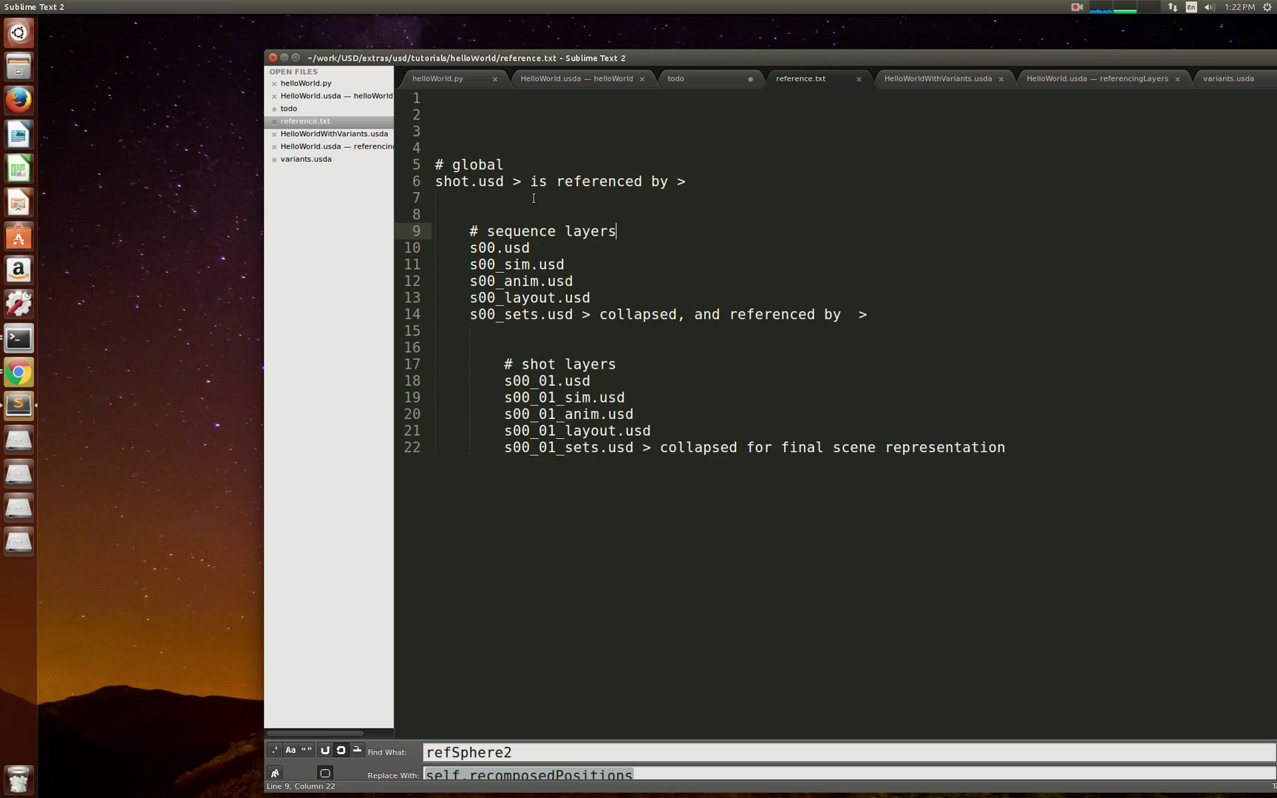
pyautogui.moveTo(436, 181); pyautogui.dragTo(697, 185)
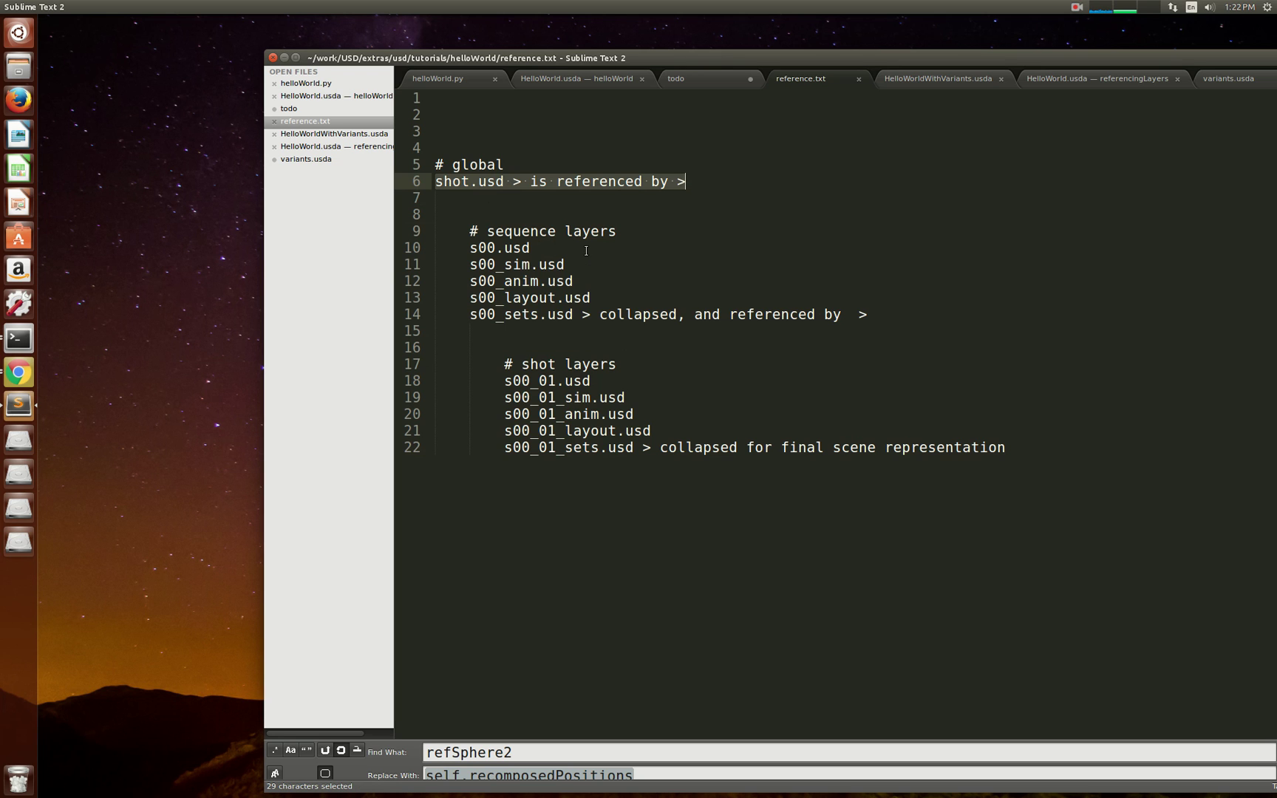
pyautogui.click(471, 247)
pyautogui.moveTo(471, 248); pyautogui.dragTo(573, 265)
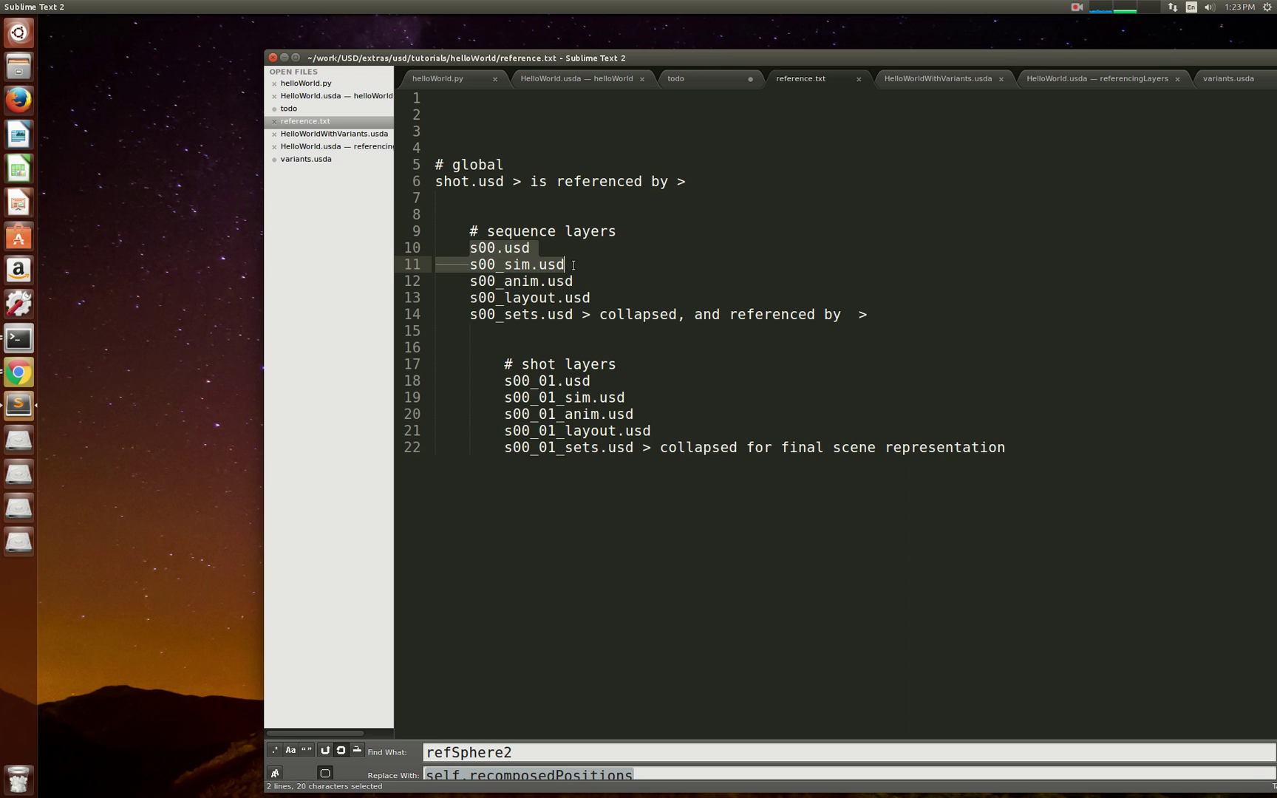
pyautogui.click(574, 242)
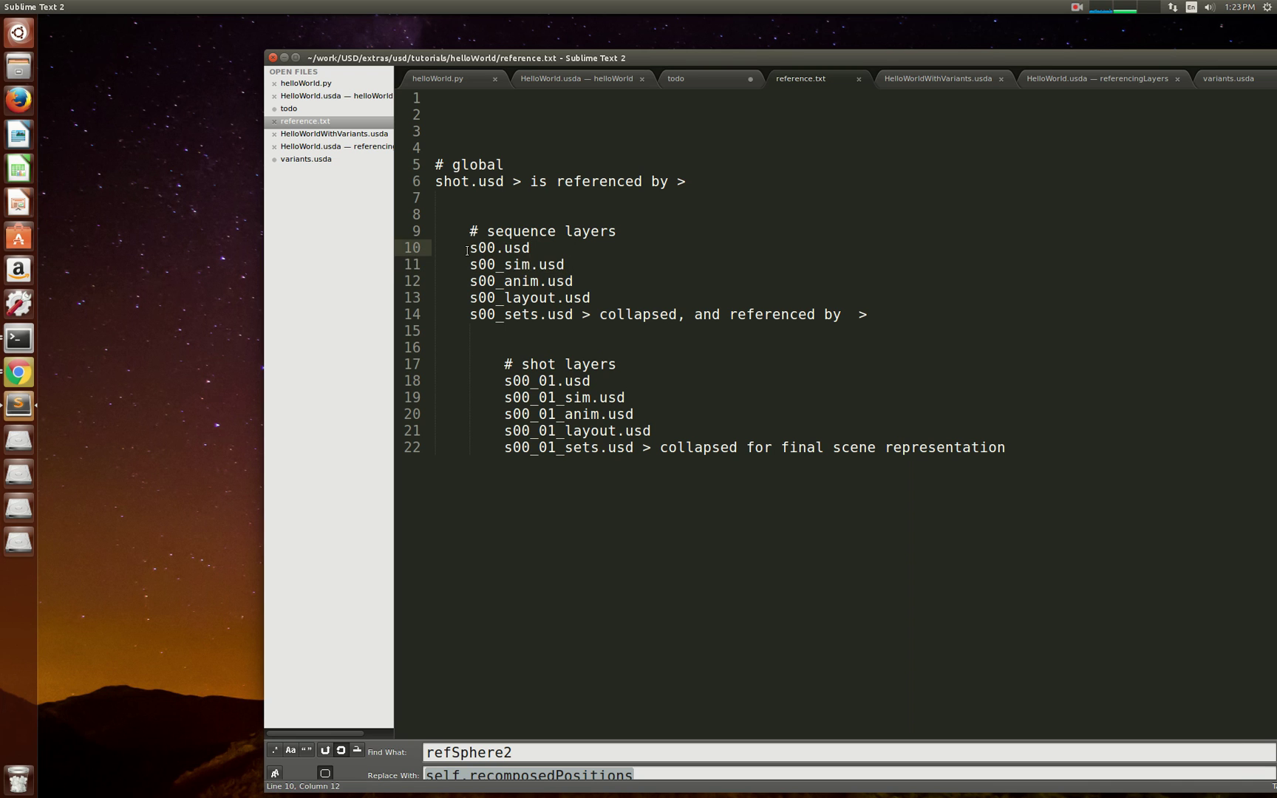
pyautogui.moveTo(467, 250); pyautogui.dragTo(629, 266)
pyautogui.click(567, 260)
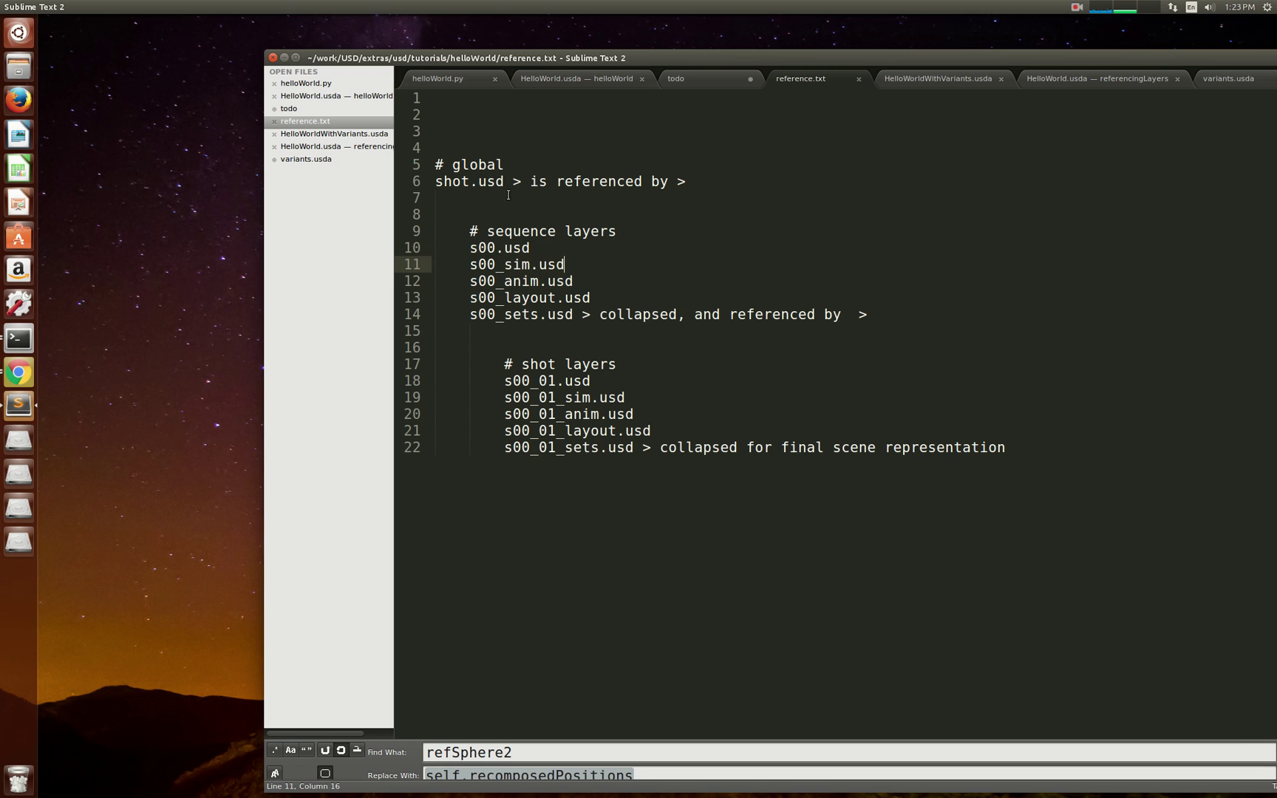
pyautogui.moveTo(436, 164); pyautogui.dragTo(798, 450)
pyautogui.doubleClick(577, 449)
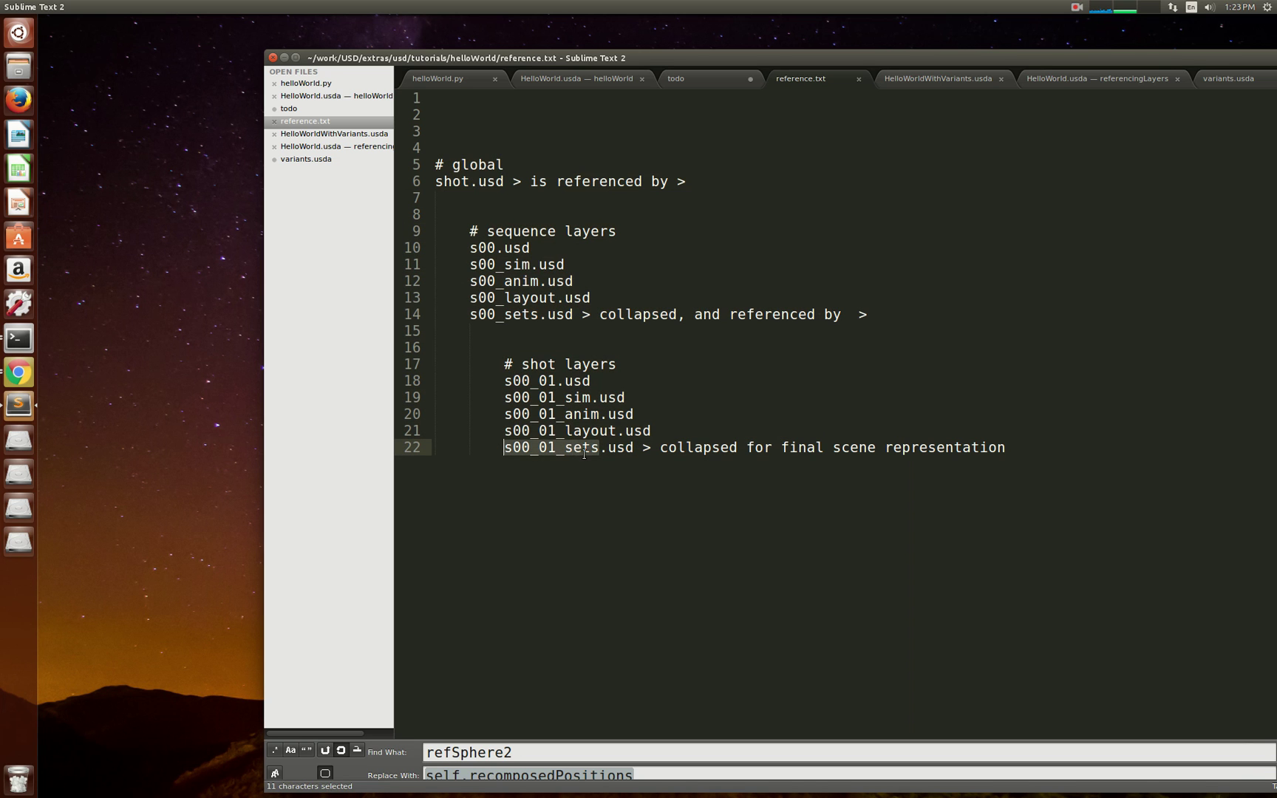
pyautogui.moveTo(634, 449); pyautogui.dragTo(504, 450)
pyautogui.moveTo(471, 247); pyautogui.dragTo(564, 264)
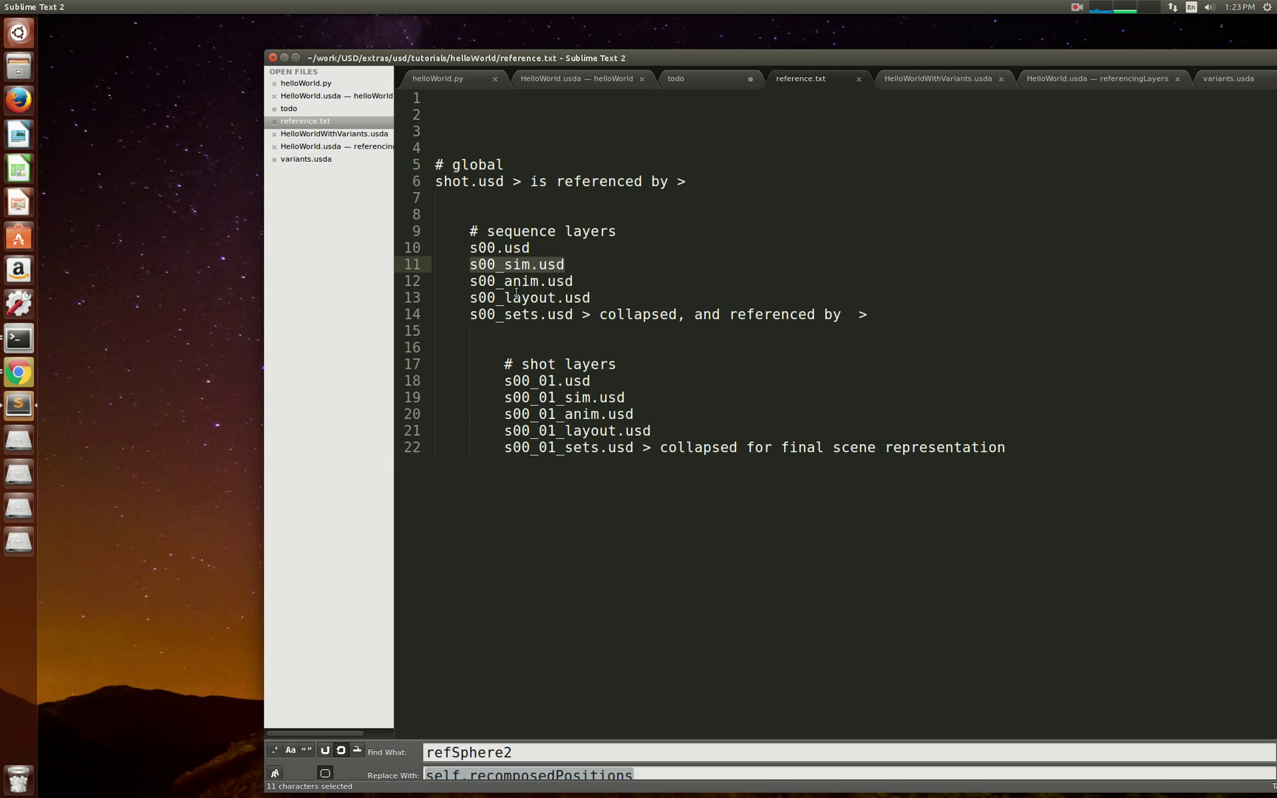
pyautogui.moveTo(470, 281); pyautogui.dragTo(572, 281)
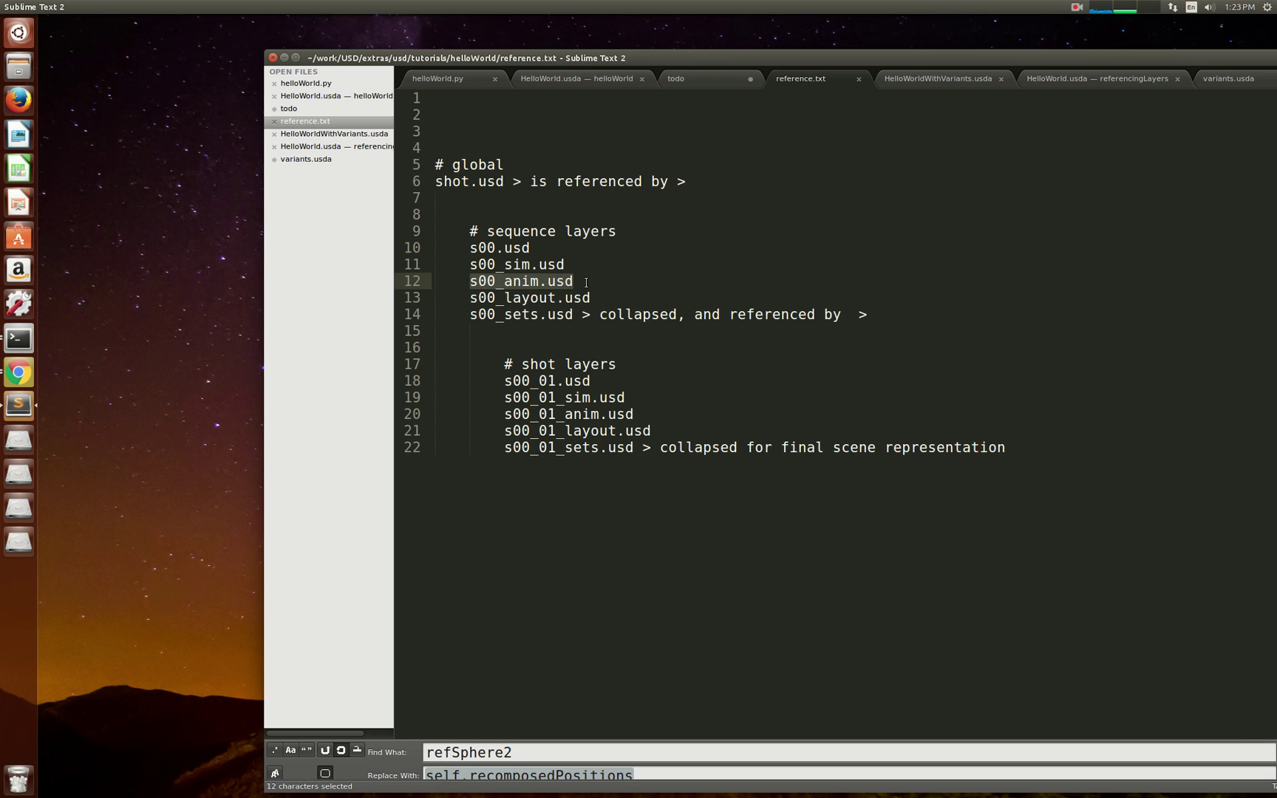
pyautogui.click(511, 296)
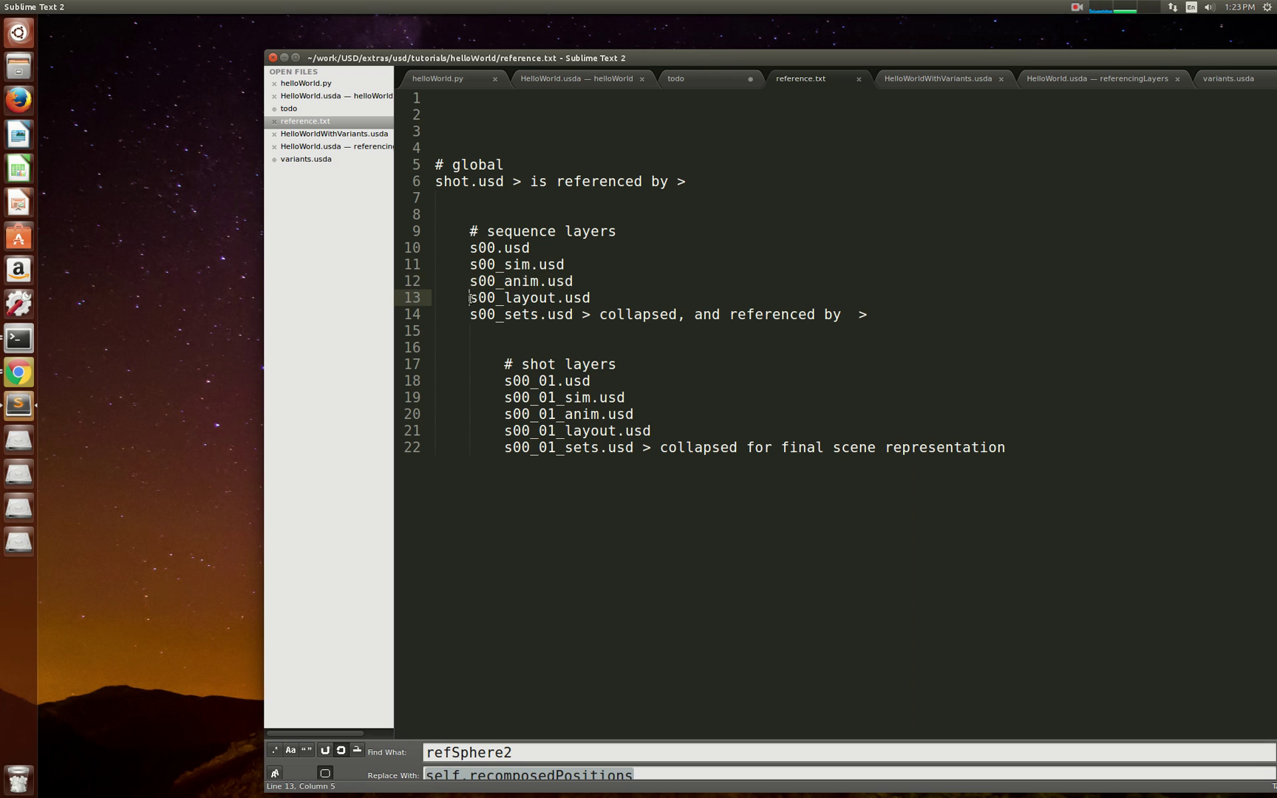
pyautogui.moveTo(470, 298); pyautogui.dragTo(592, 298)
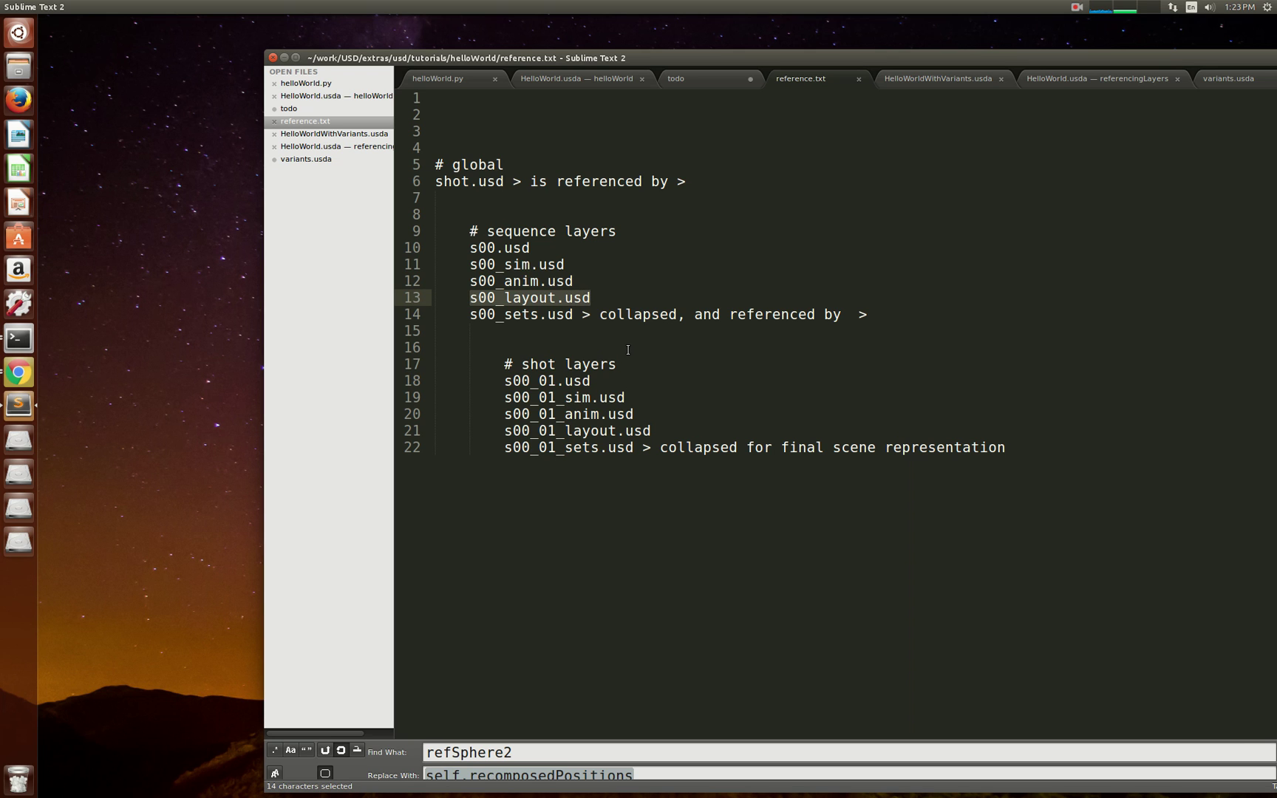
pyautogui.moveTo(505, 448); pyautogui.dragTo(633, 448)
pyautogui.moveTo(438, 164); pyautogui.dragTo(1028, 454)
pyautogui.click(695, 448)
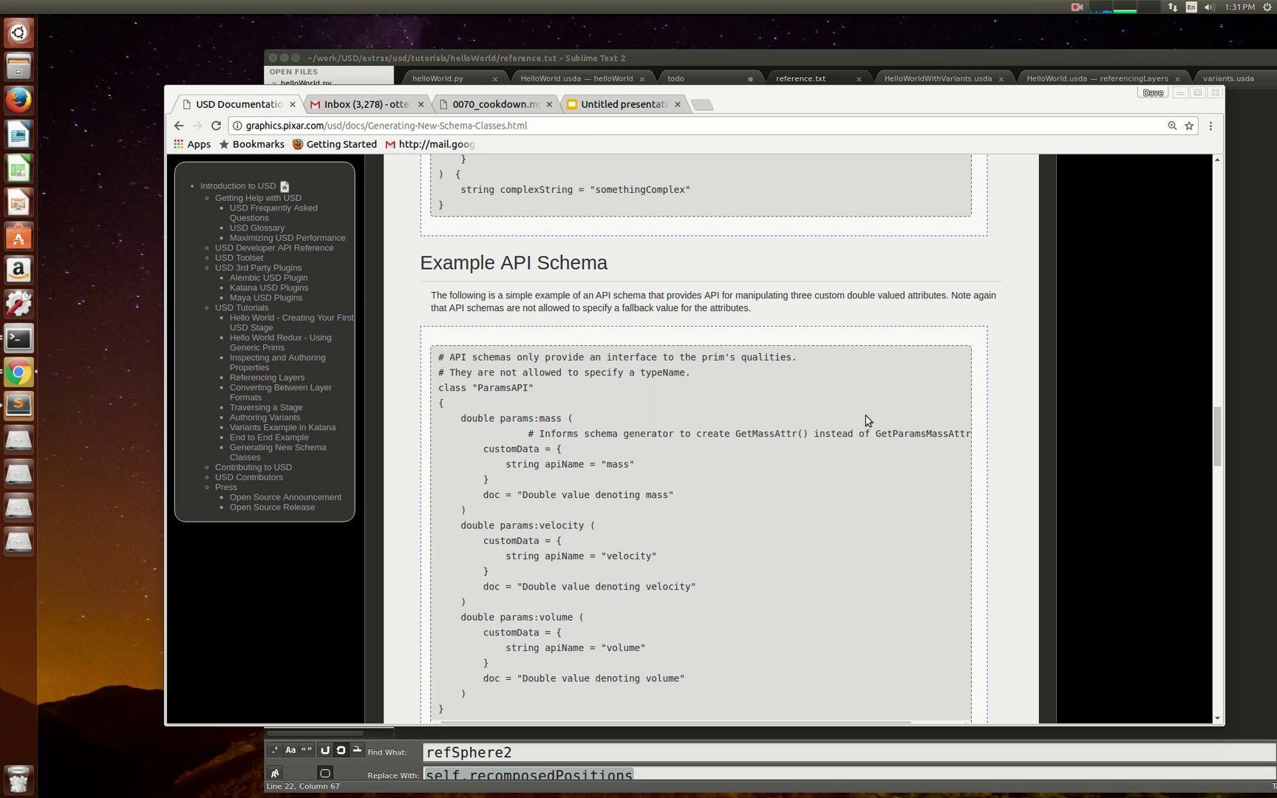
# - Scroll down the Generating New Schema Classes page past the Example API Schema section
pyautogui.scroll(-2, 867, 420)
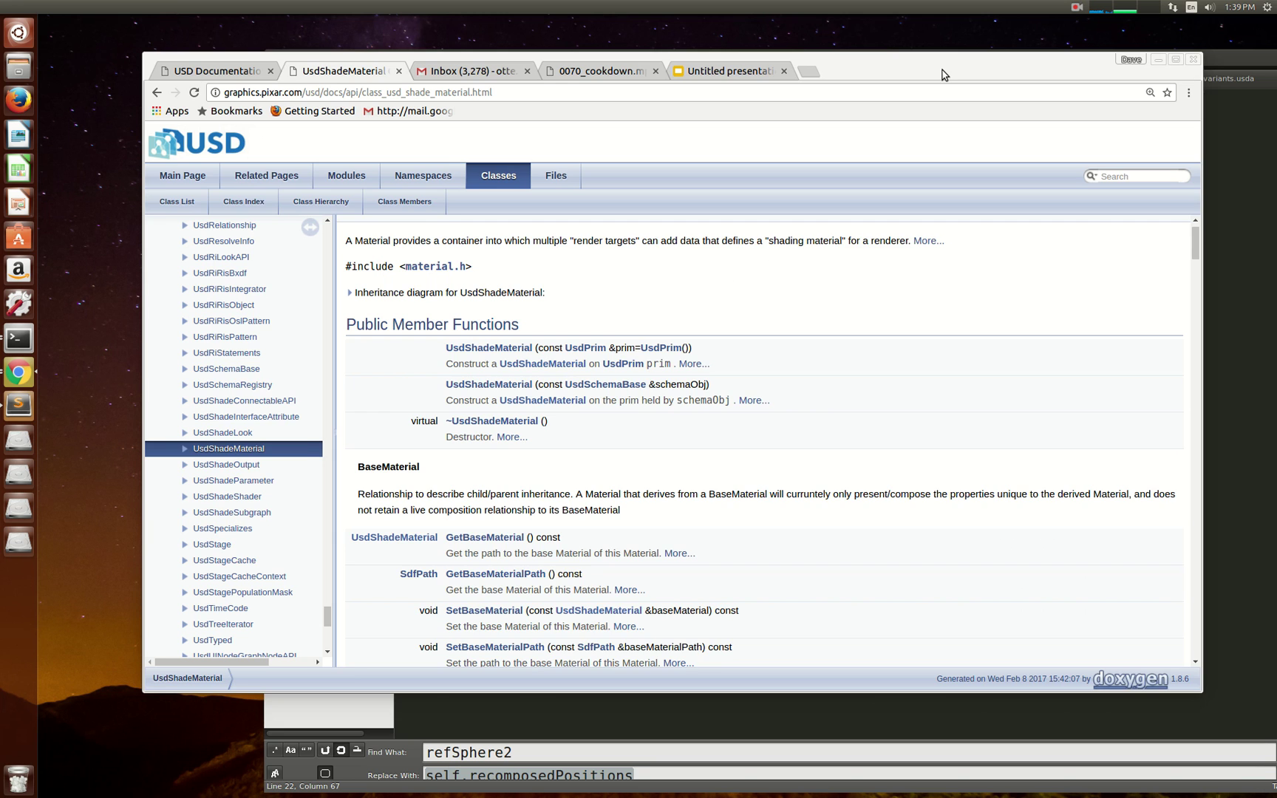
# - Reposition the Chrome window to bring the PixarAnimationStudios/USD GitHub page into view
pyautogui.moveTo(942, 71)
pyautogui.mouseDown()
pyautogui.moveTo(956, 79)
pyautogui.moveTo(942, 49)
pyautogui.mouseUp()
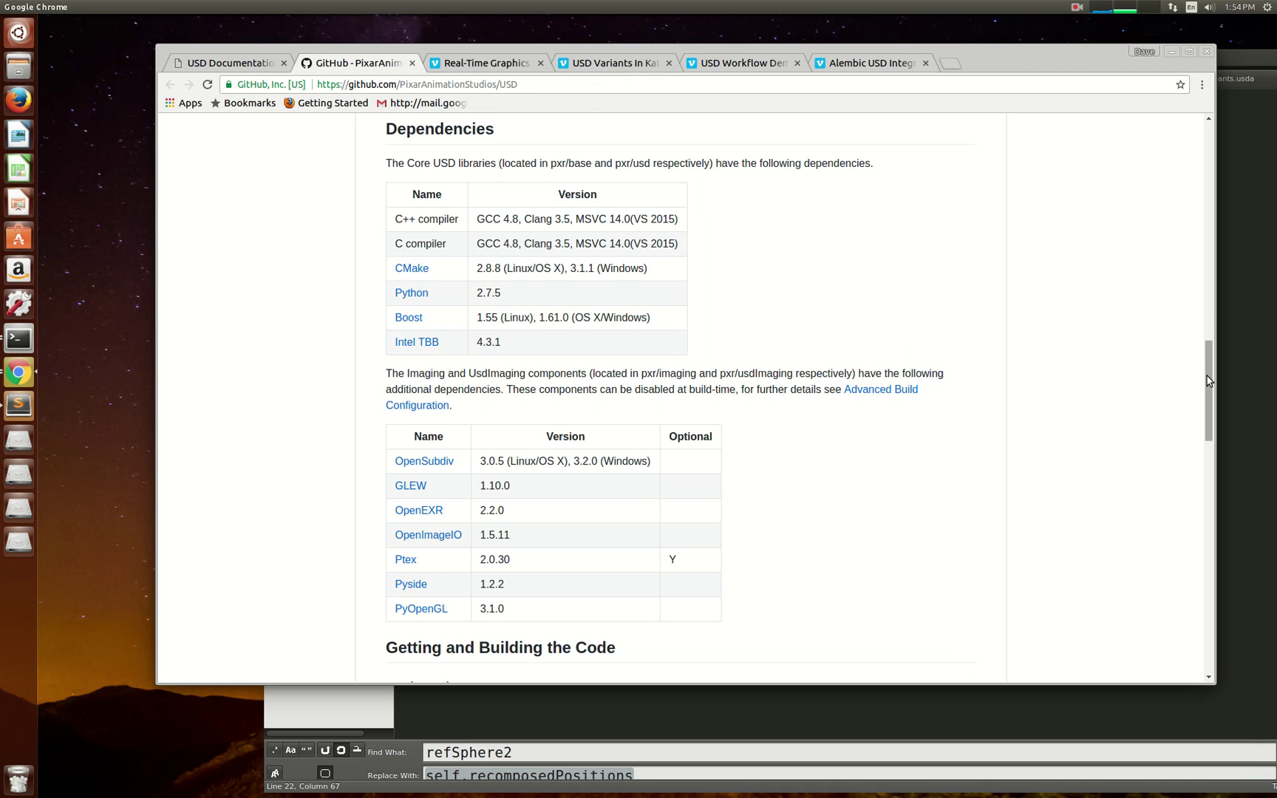
pyautogui.moveTo(1210, 369); pyautogui.dragTo(1208, 179)
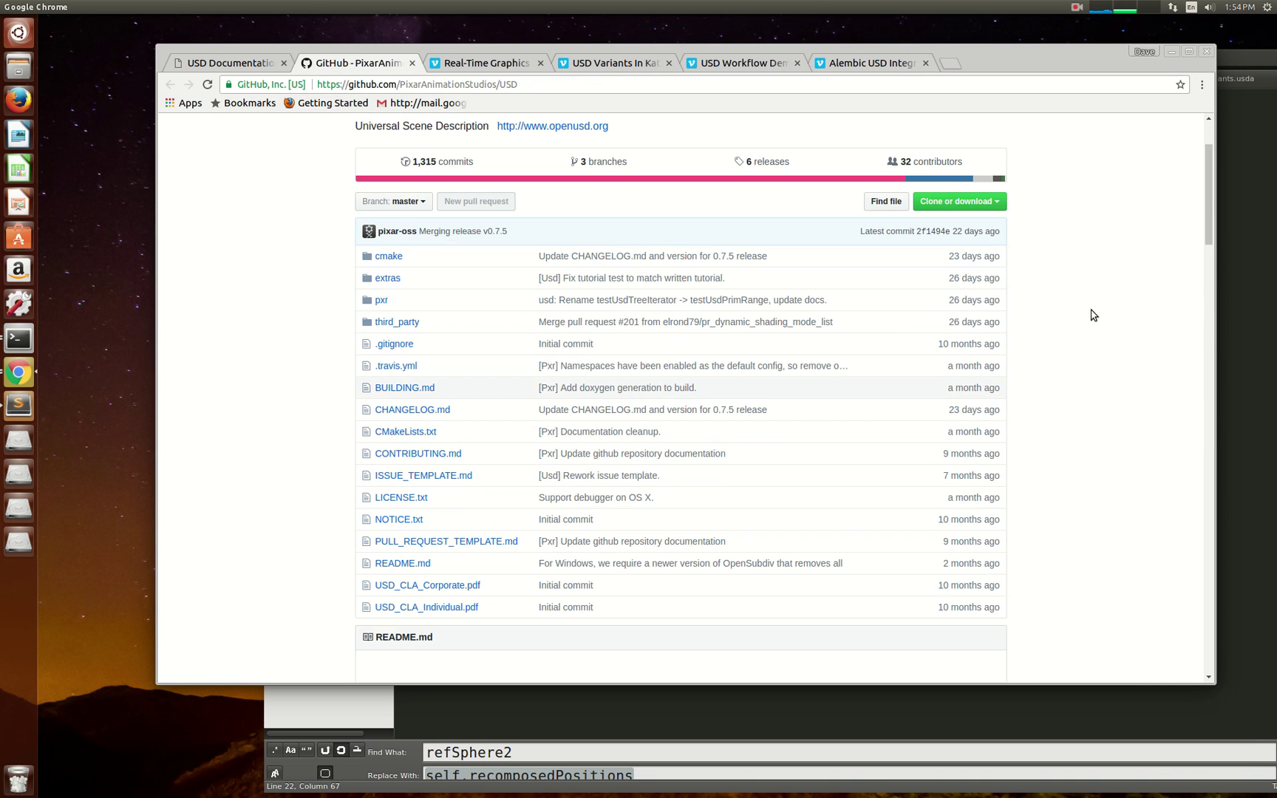
# - Scroll the USD README to the Dependencies and Getting and Building the Code sections
pyautogui.scroll(-10, 1075, 415)
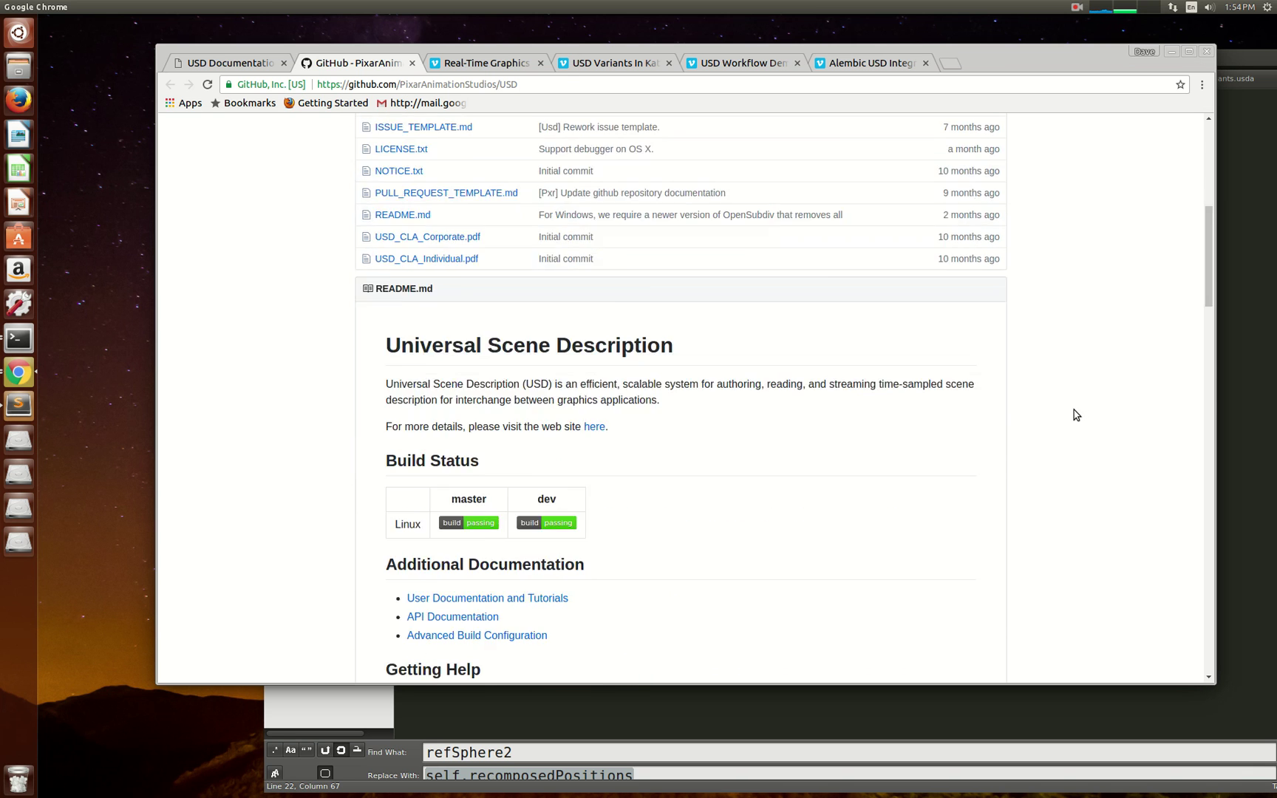
pyautogui.scroll(-15, 1075, 415)
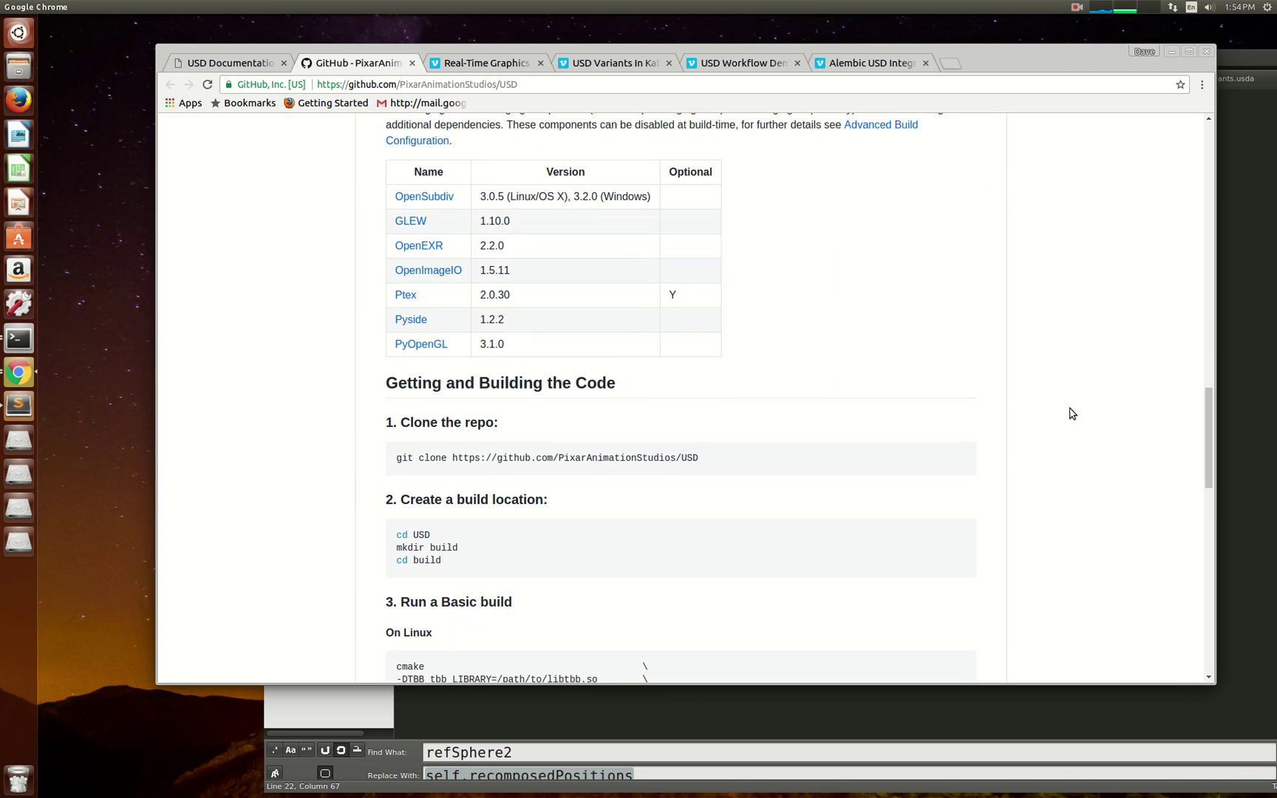
pyautogui.scroll(5, 983, 357)
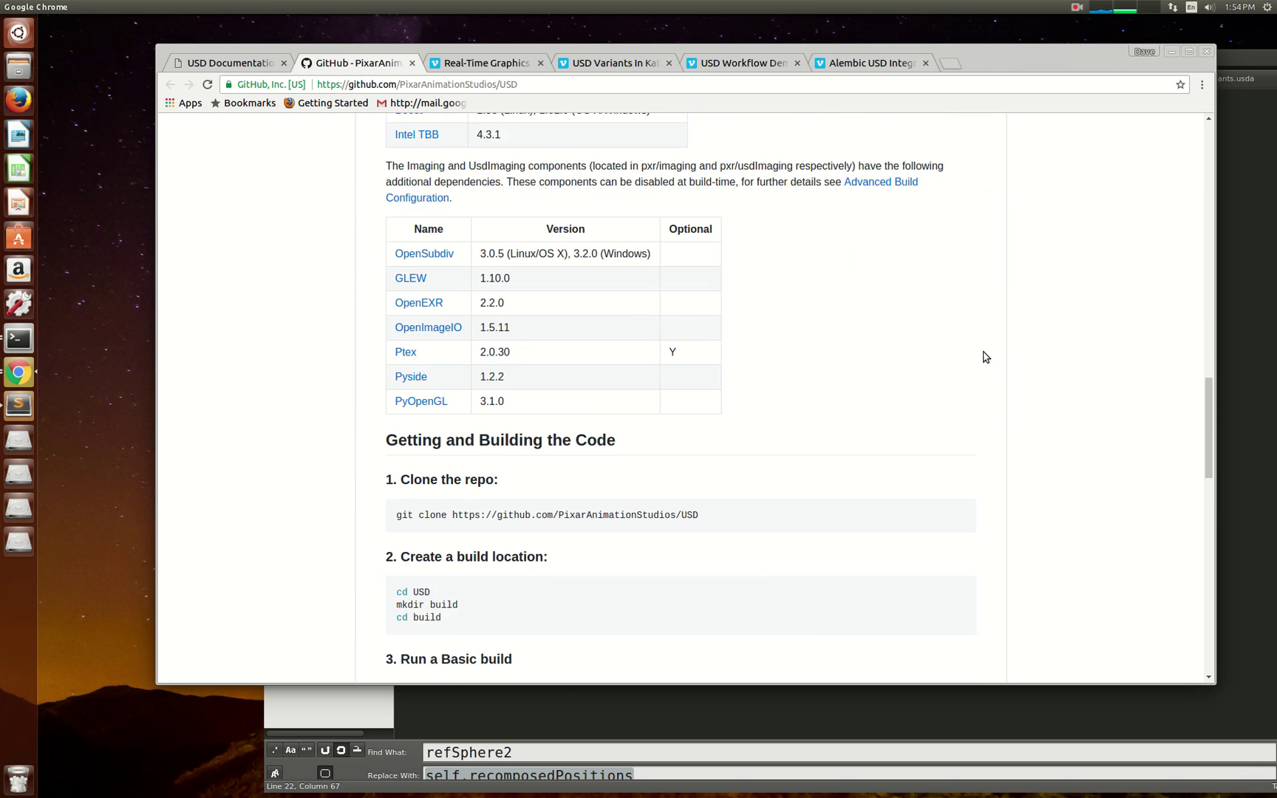
# - Open the Real-Time Graphics in Pixar Film Production video and seek it to 00:23
pyautogui.click(484, 63)
pyautogui.moveTo(690, 353)
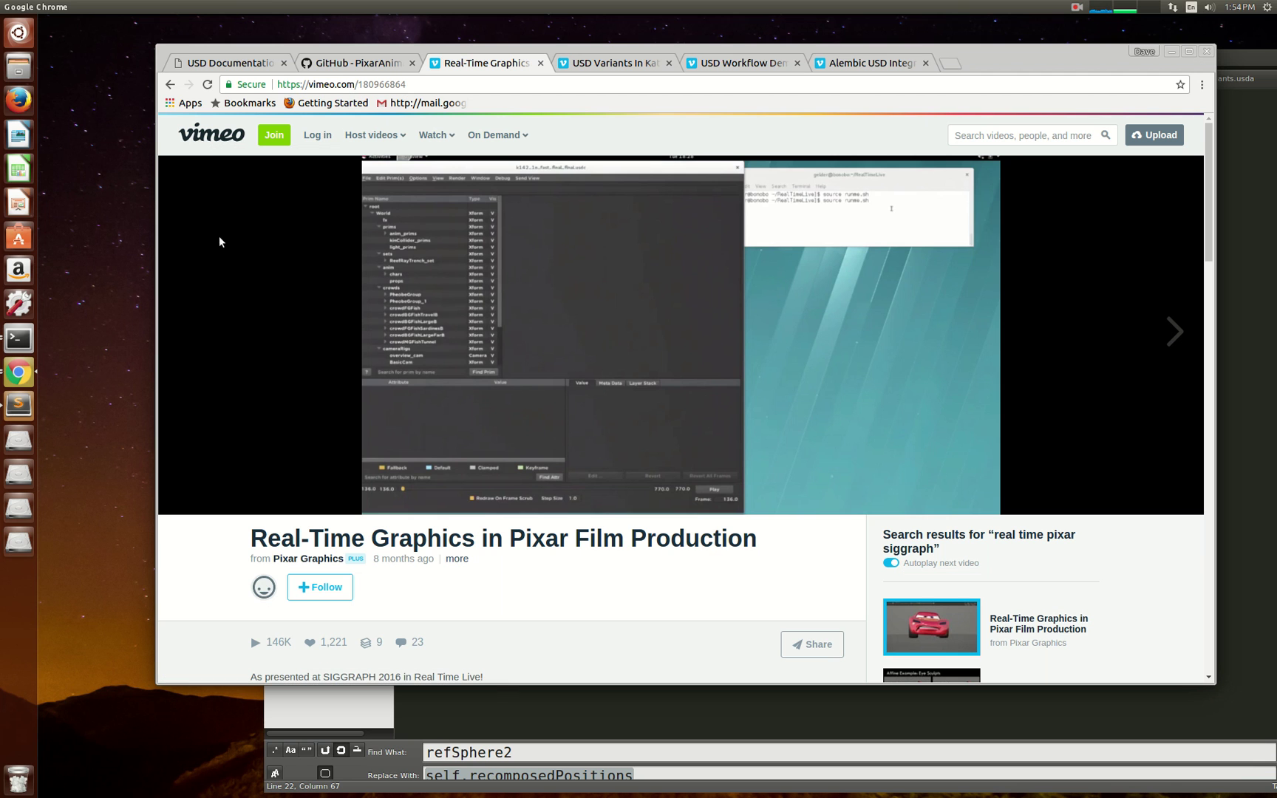
pyautogui.moveTo(507, 460)
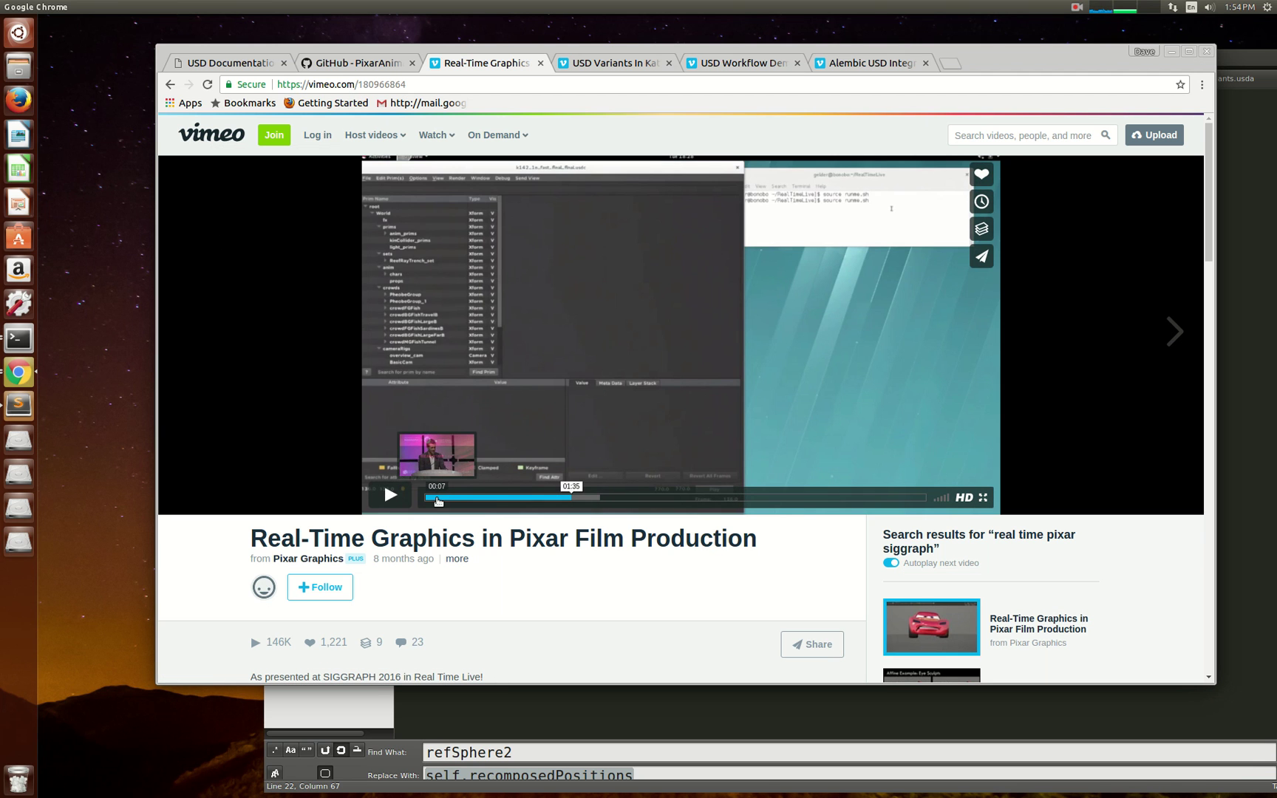
pyautogui.click(487, 497)
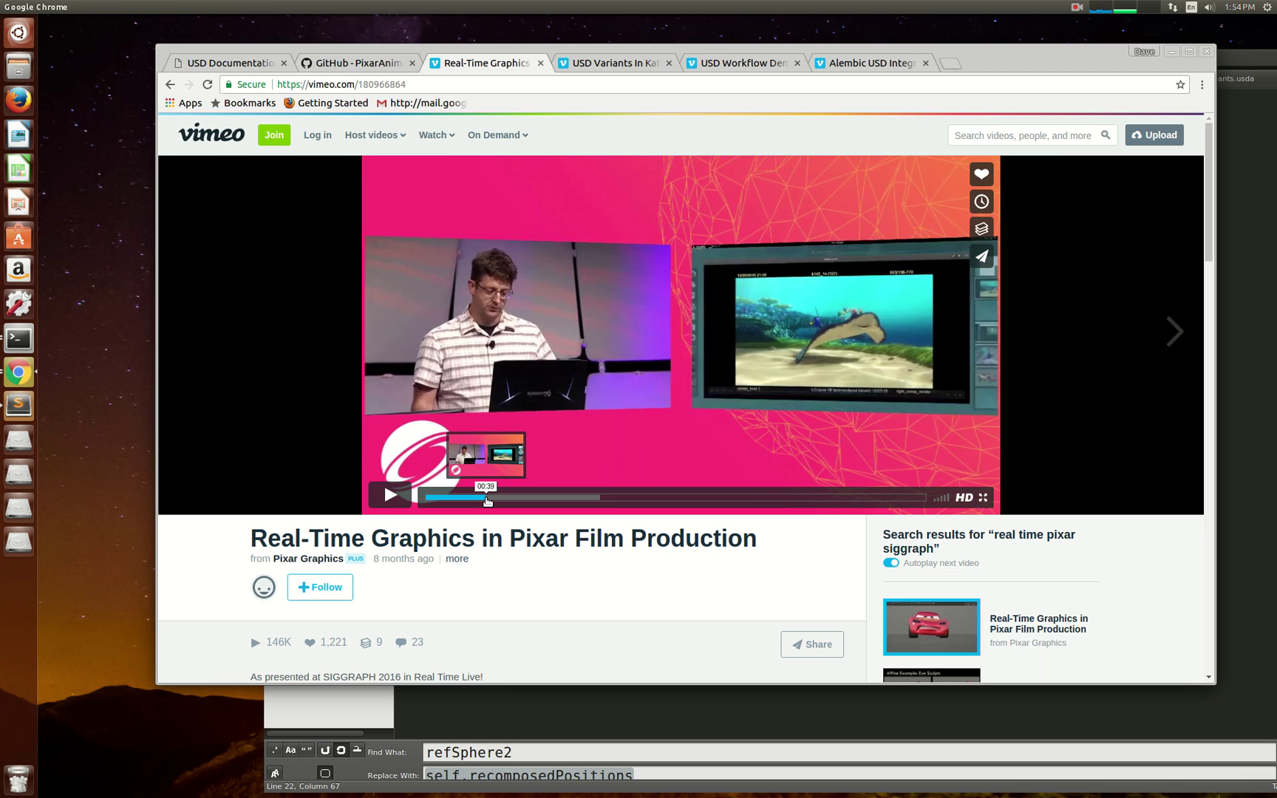
pyautogui.click(432, 498)
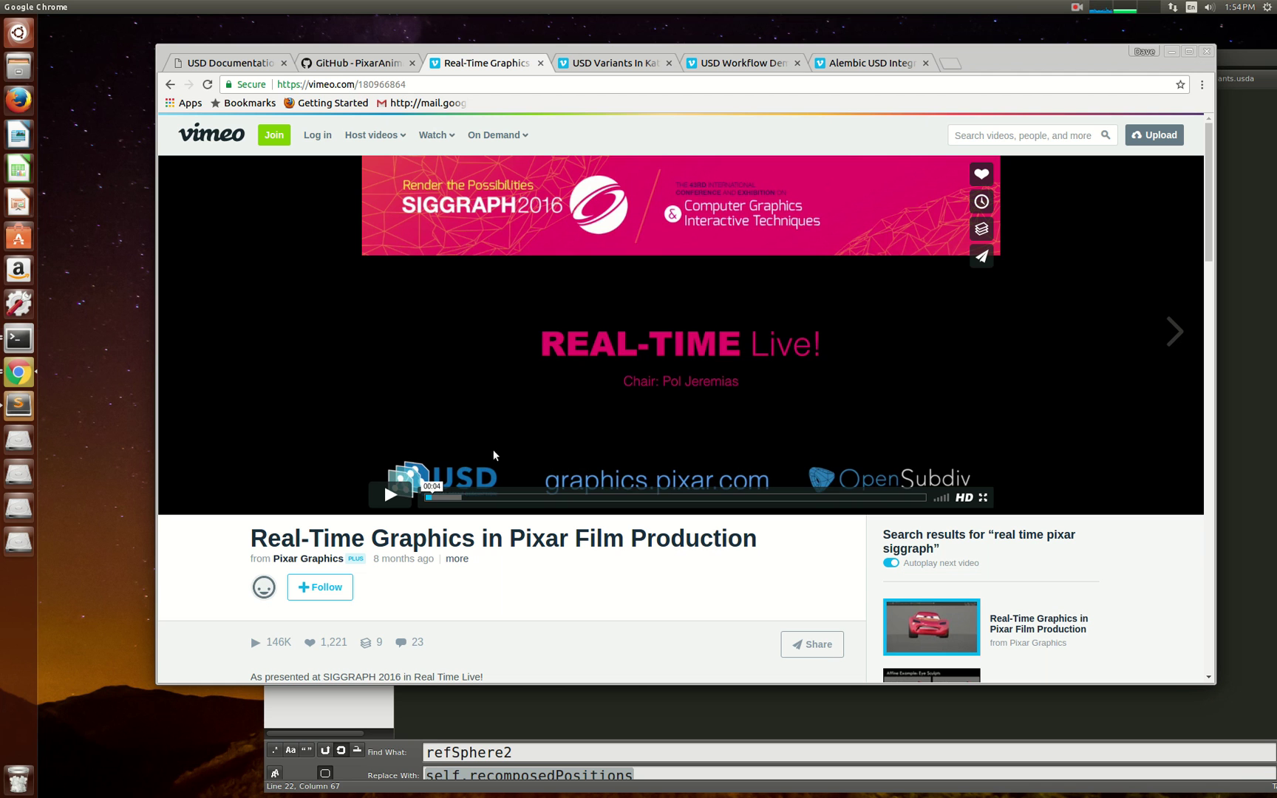
pyautogui.click(462, 497)
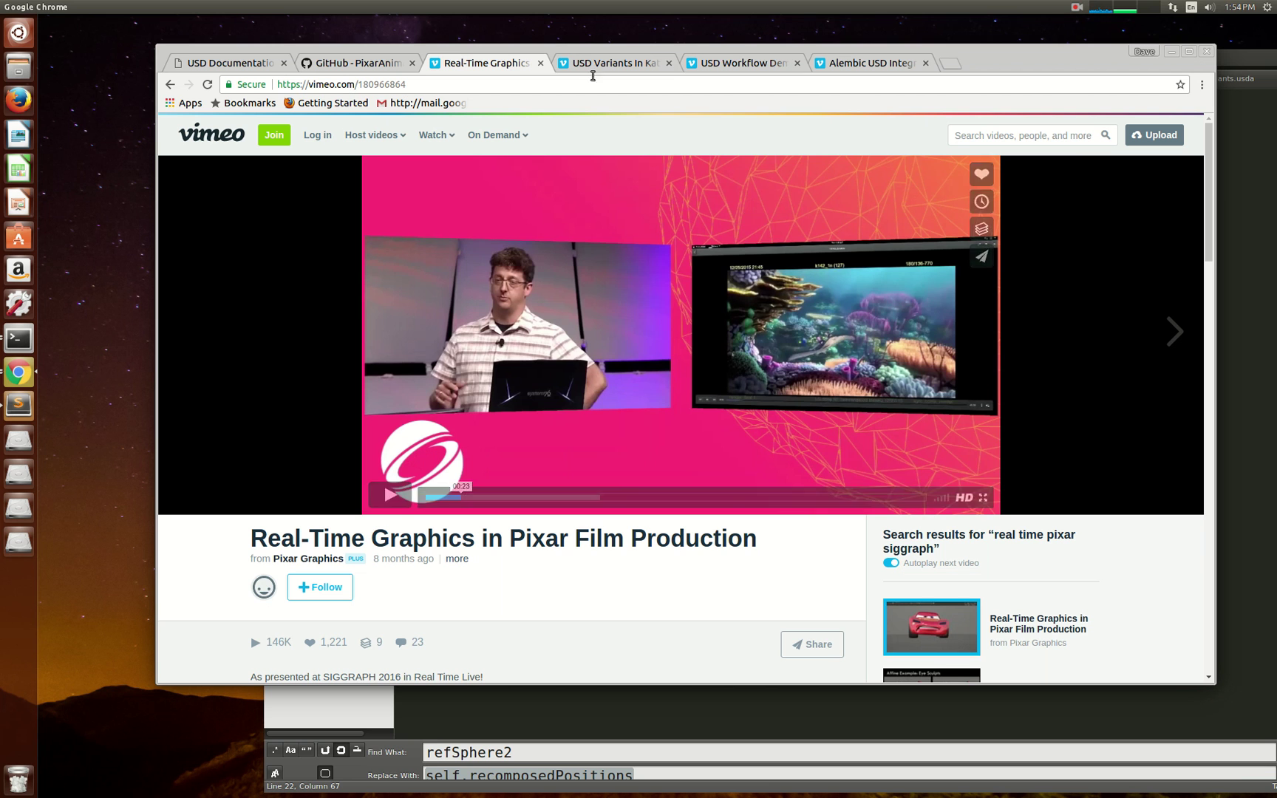
# - Show the USD Variants In Katana video, then switch to USD Workflow Demos
pyautogui.click(600, 64)
pyautogui.click(727, 65)
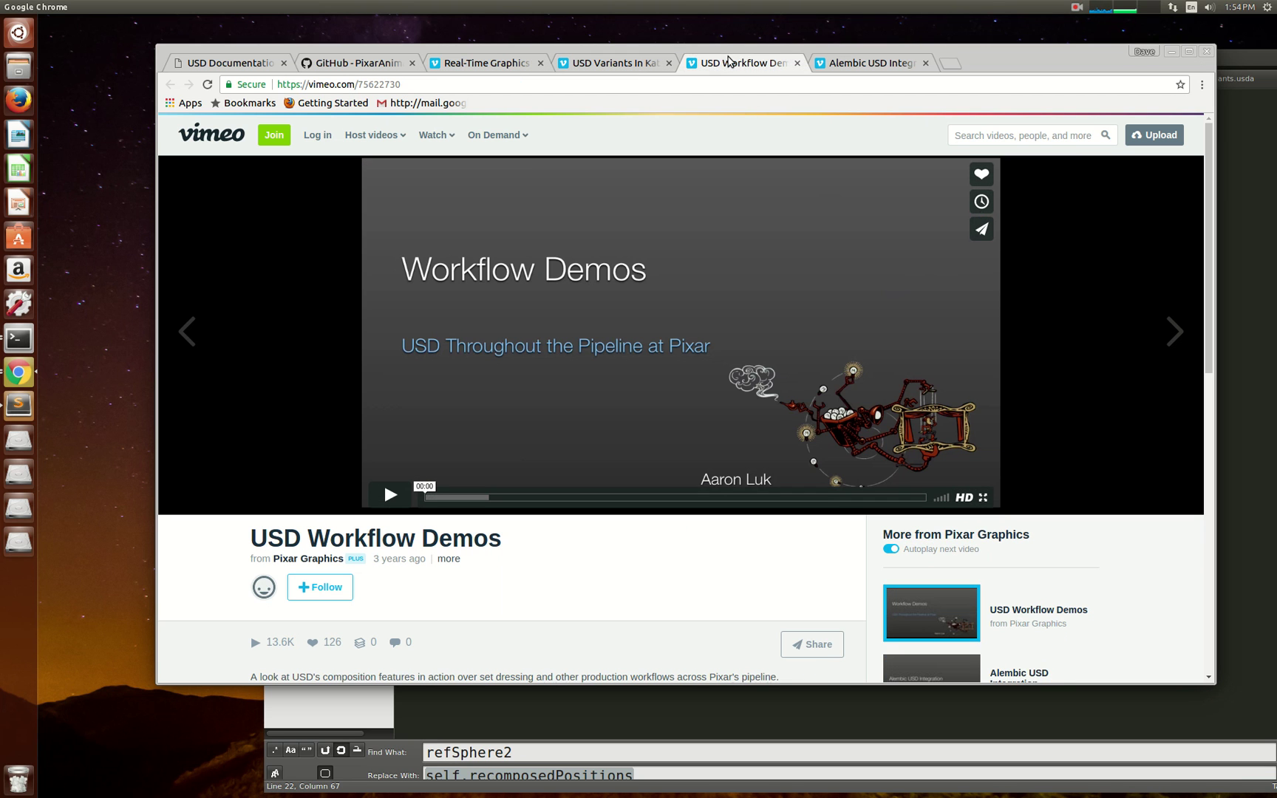